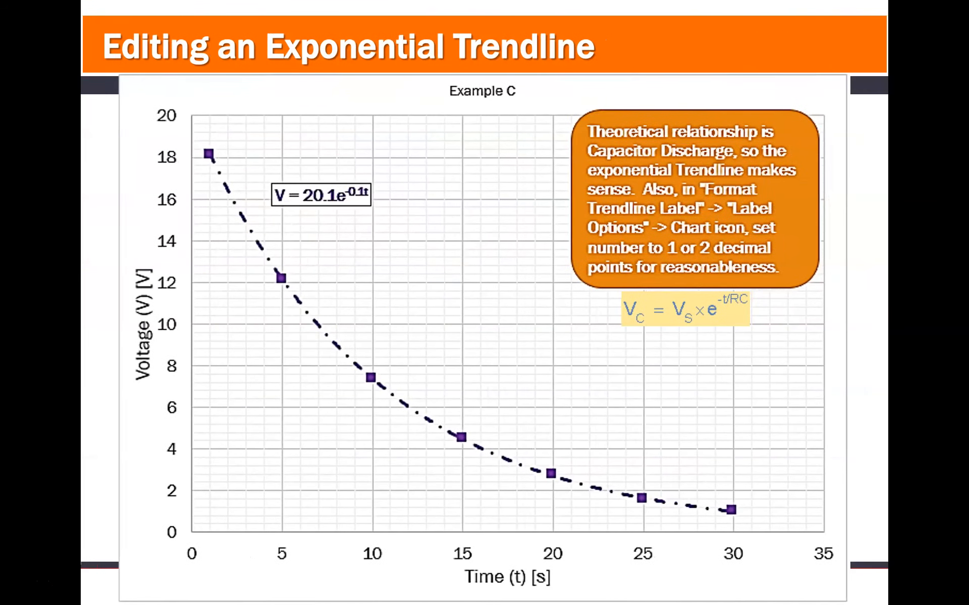
Switch to the Excel workbook and change the date in cell J1 to Oct 23
key(alt+Tab)
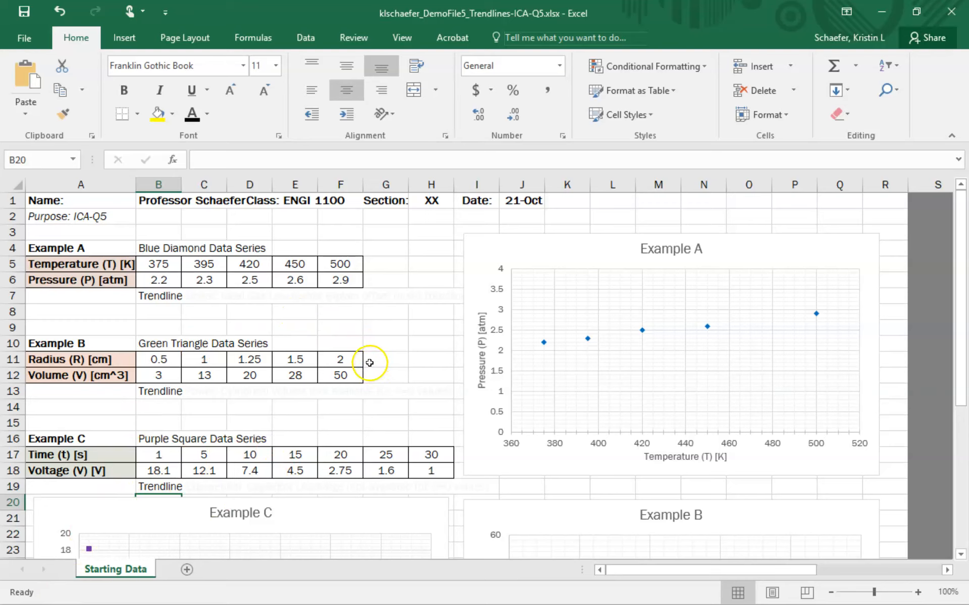
key(alt+Tab)
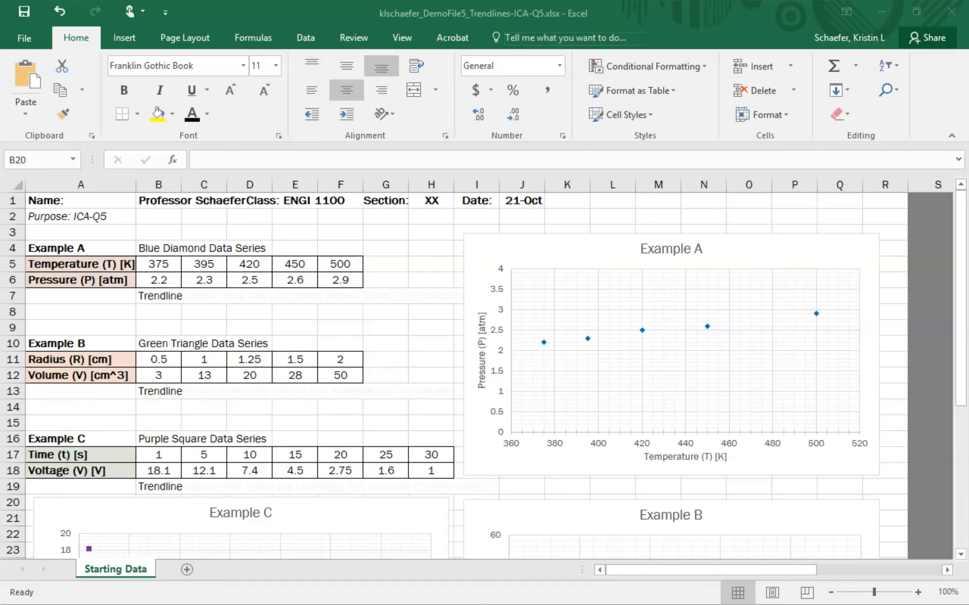
right_click(528, 201)
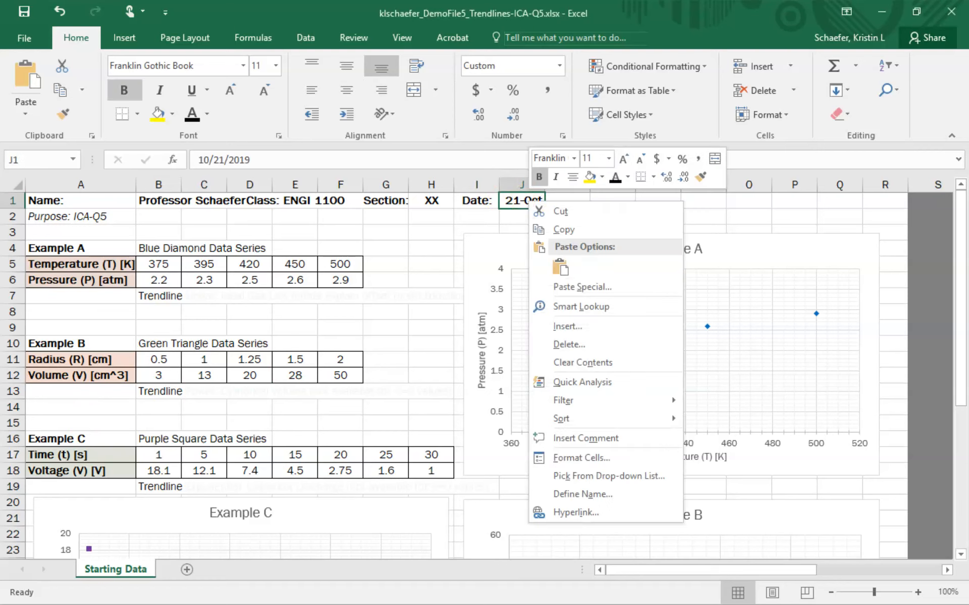
click(215, 155)
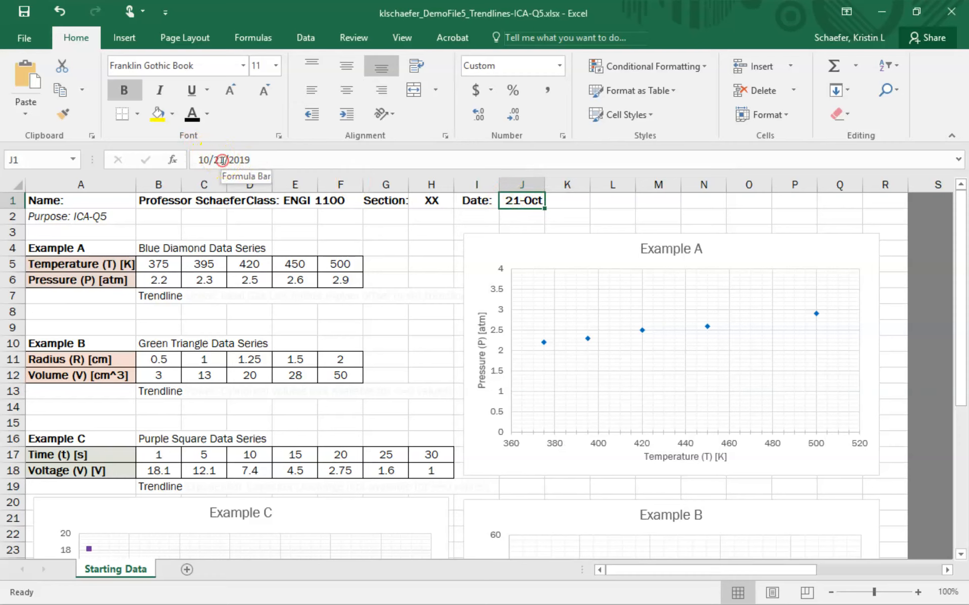
key(BackSpace)
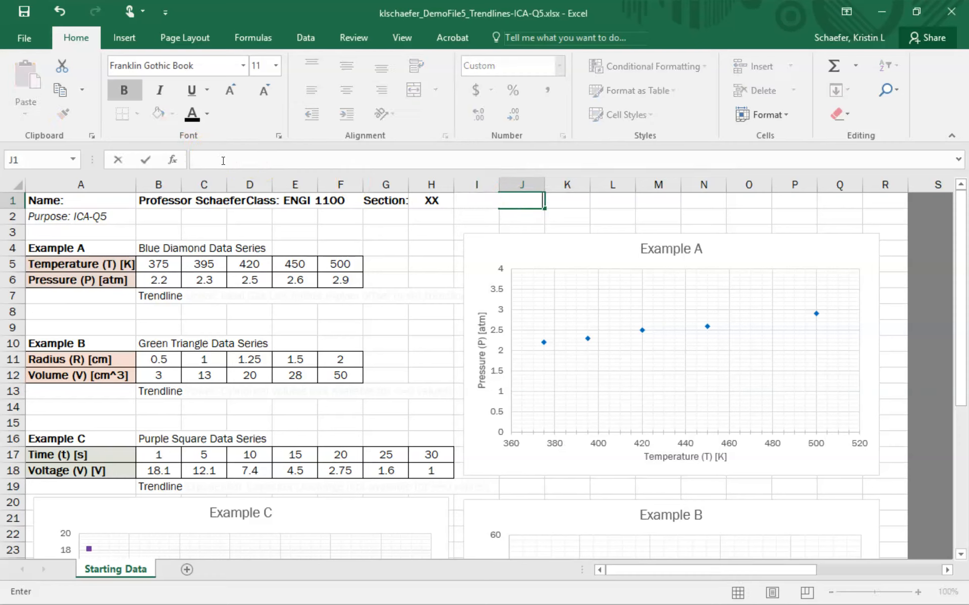
text(oct 23)
key(Return)
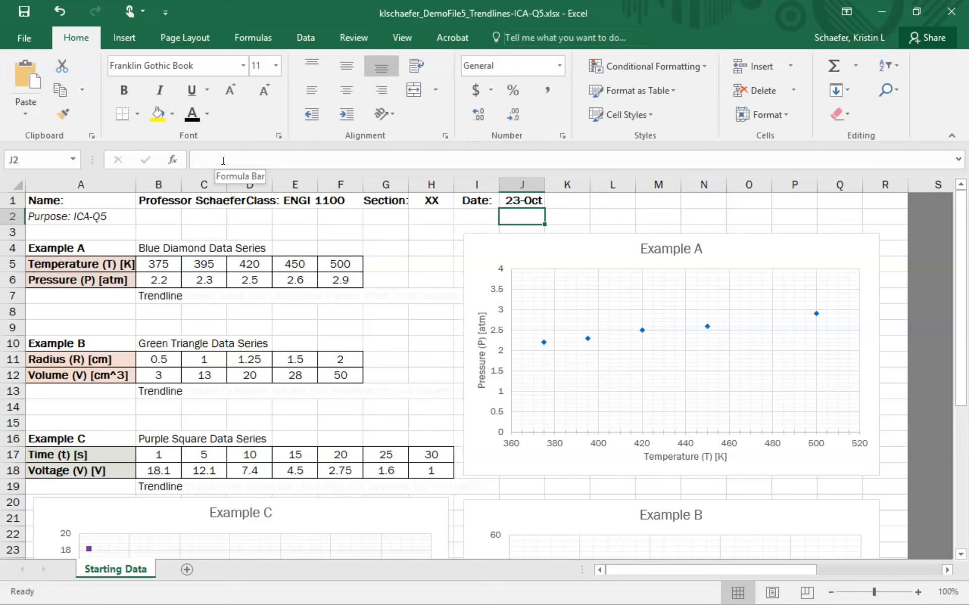
Replace the purpose text after "Purpose:" in cell A2 with "To demonstrate Trendline Options in Excel"
key(Left)
key(Left)
key(Left)
key(Home)
key(Down)
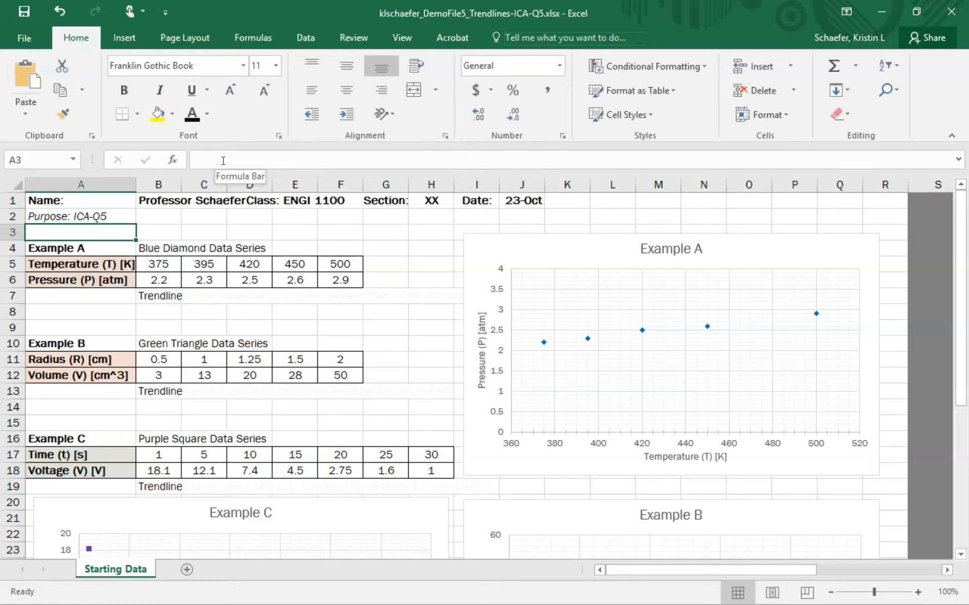
key(Up)
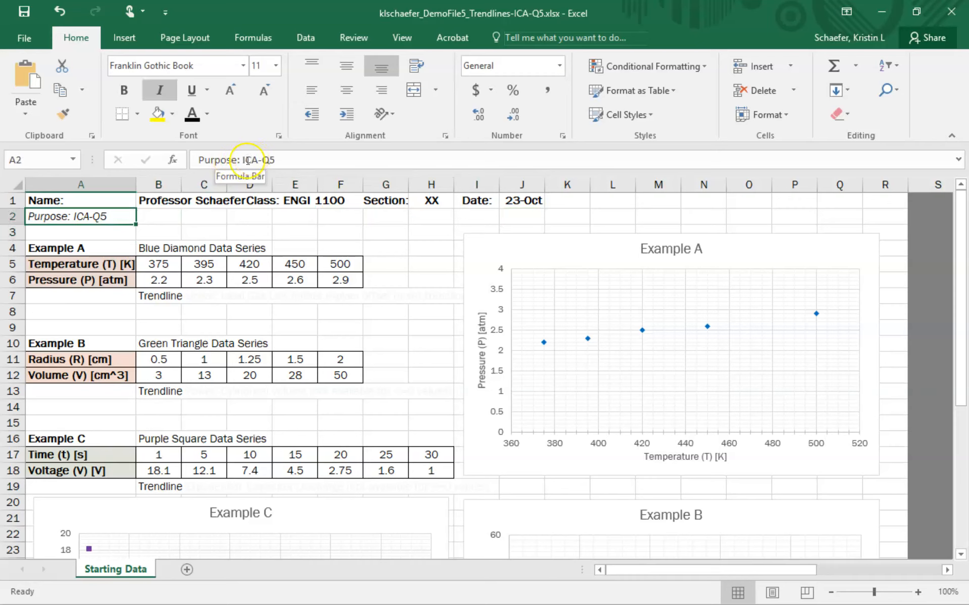
drag(243, 159, 199, 159)
double_click(385, 161)
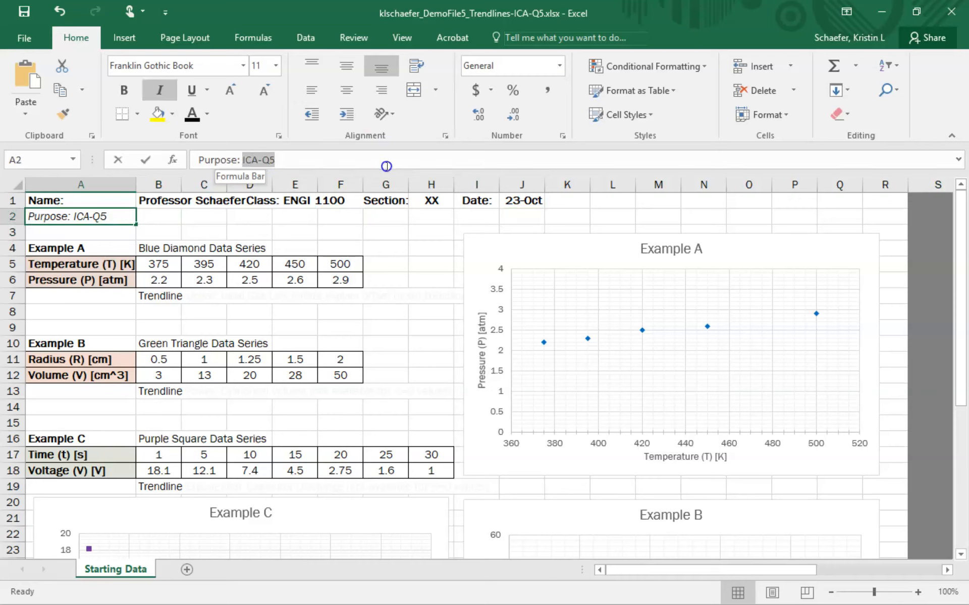
text(To demonstr)
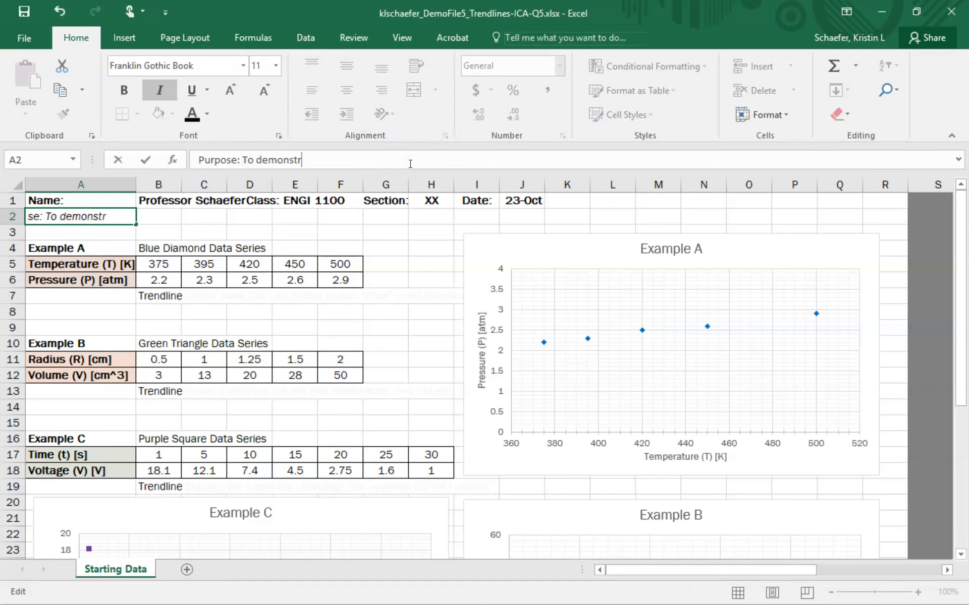
text(ate Trendl)
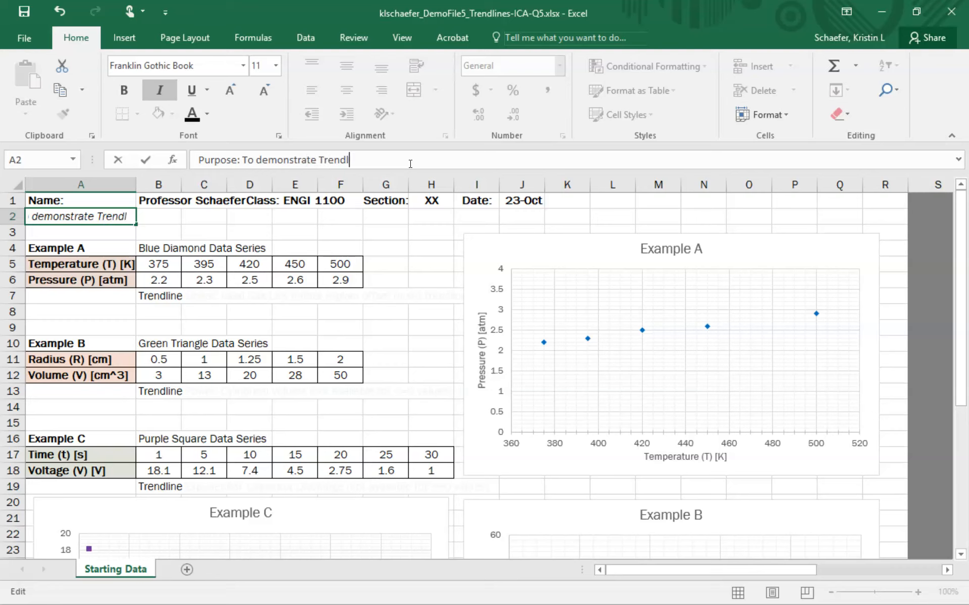
text(ine Options in Excel)
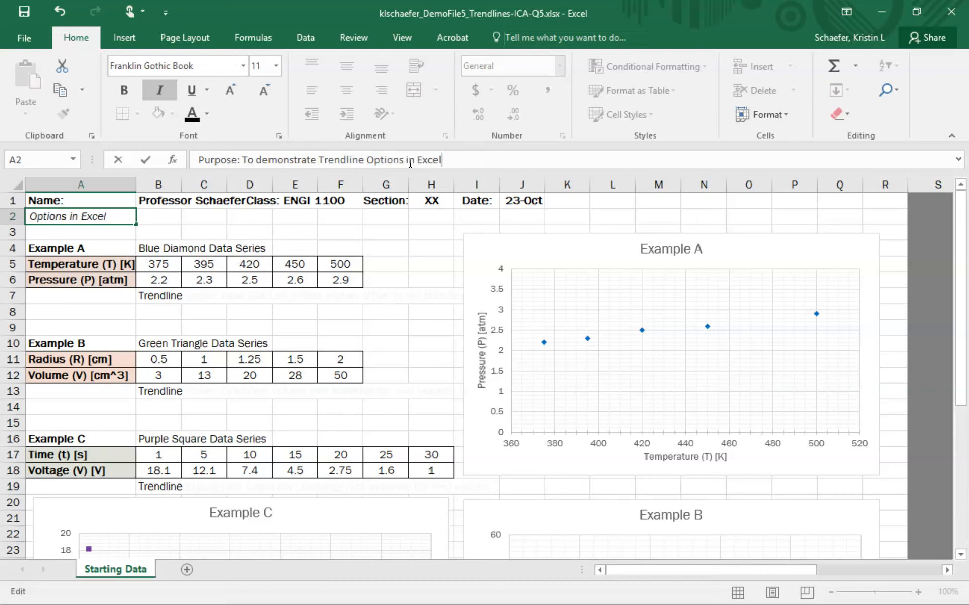
key(Return)
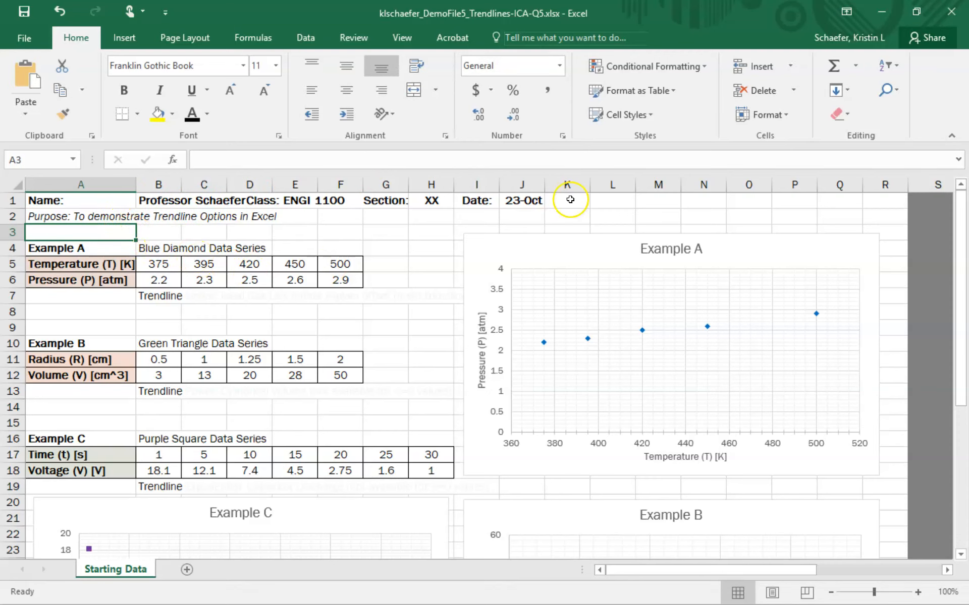
Move the Example A chart to a new sheet named ExA
right_click(542, 452)
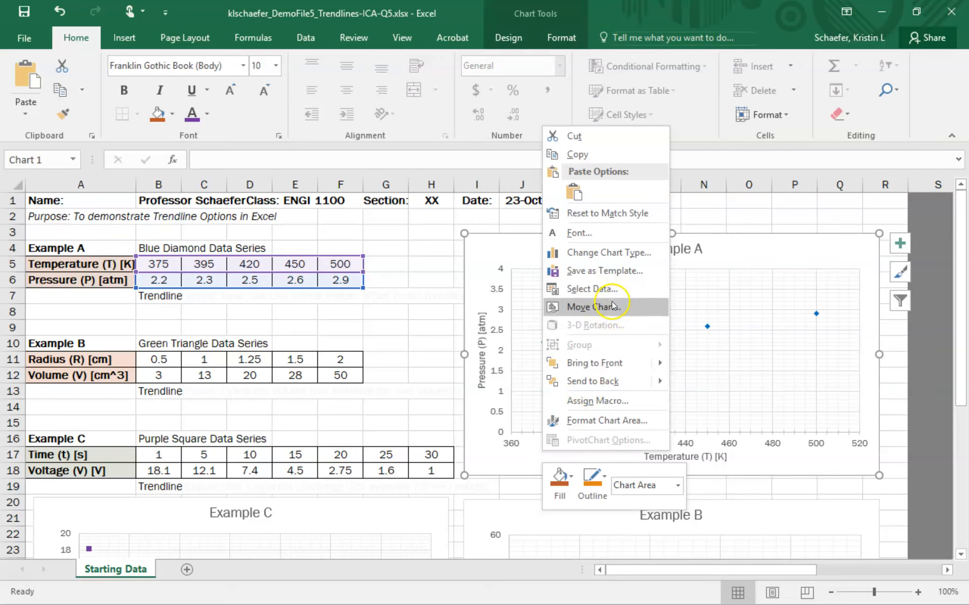
click(591, 306)
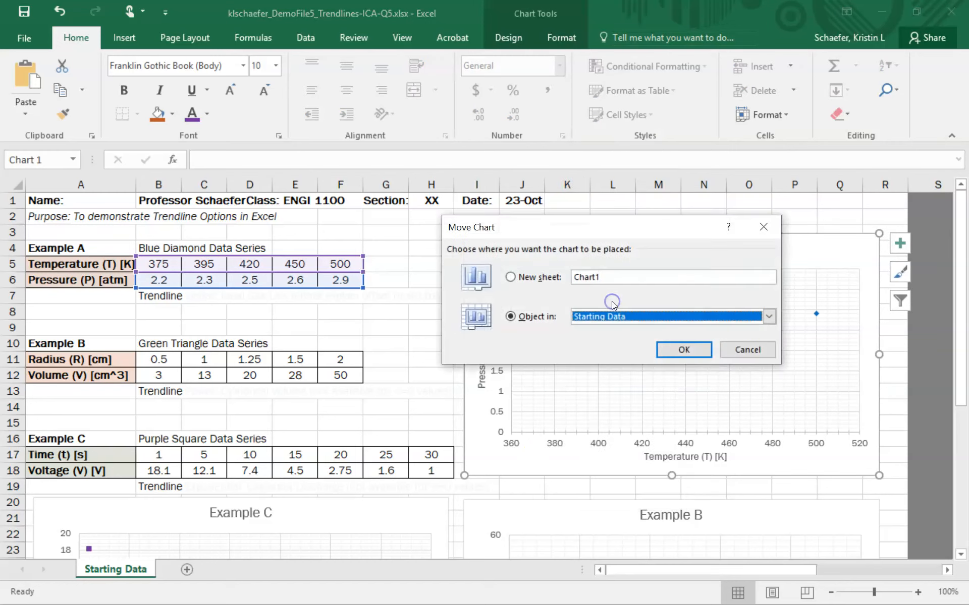
double_click(618, 278)
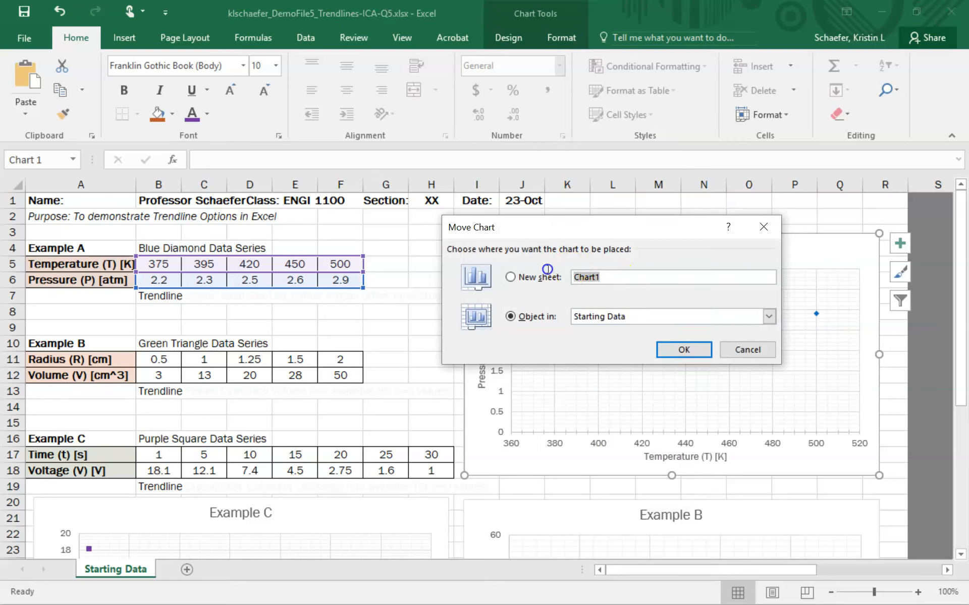
text(ExA)
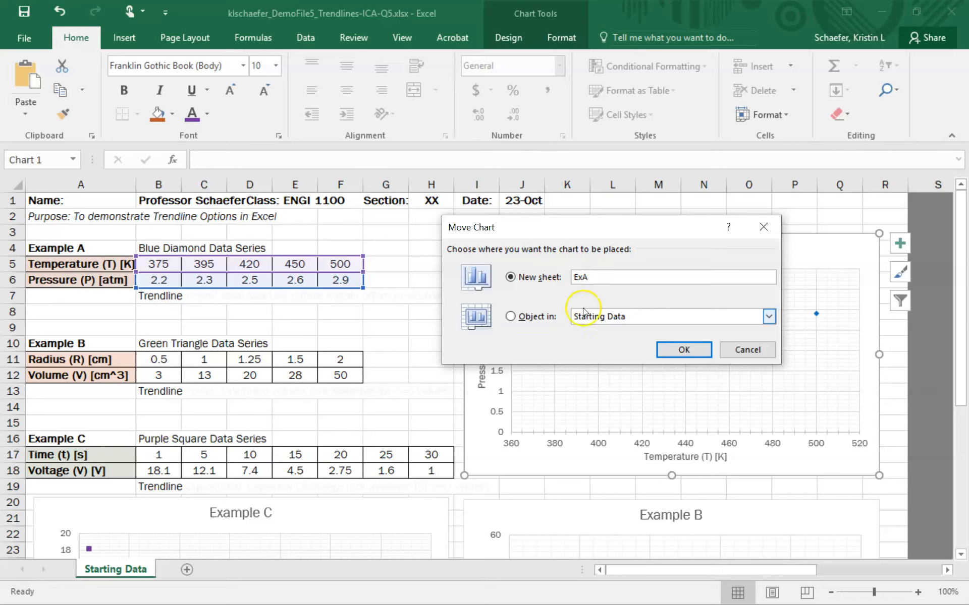
click(683, 350)
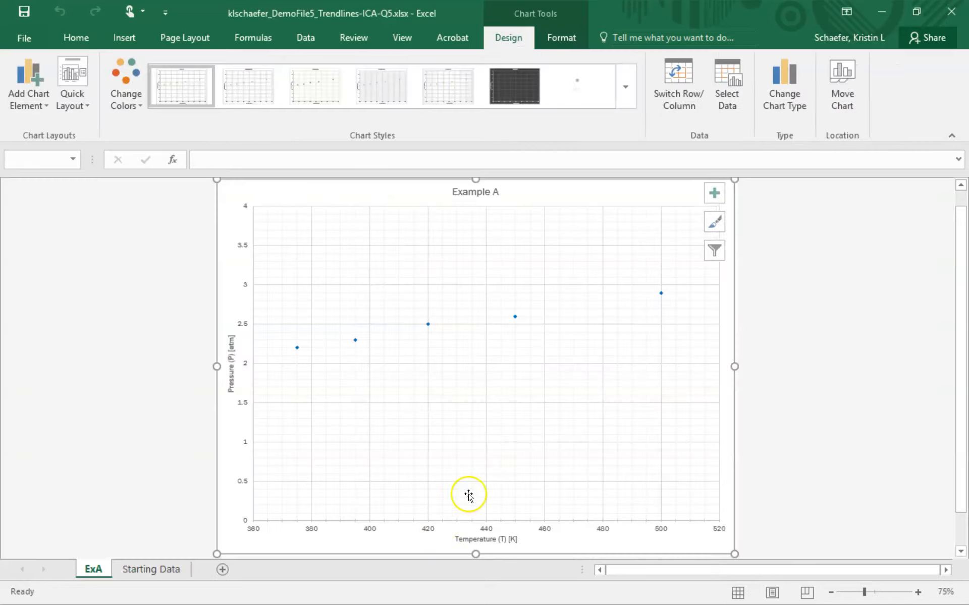
Move the Example B chart from the Starting Data sheet to a new sheet named ExB
click(153, 571)
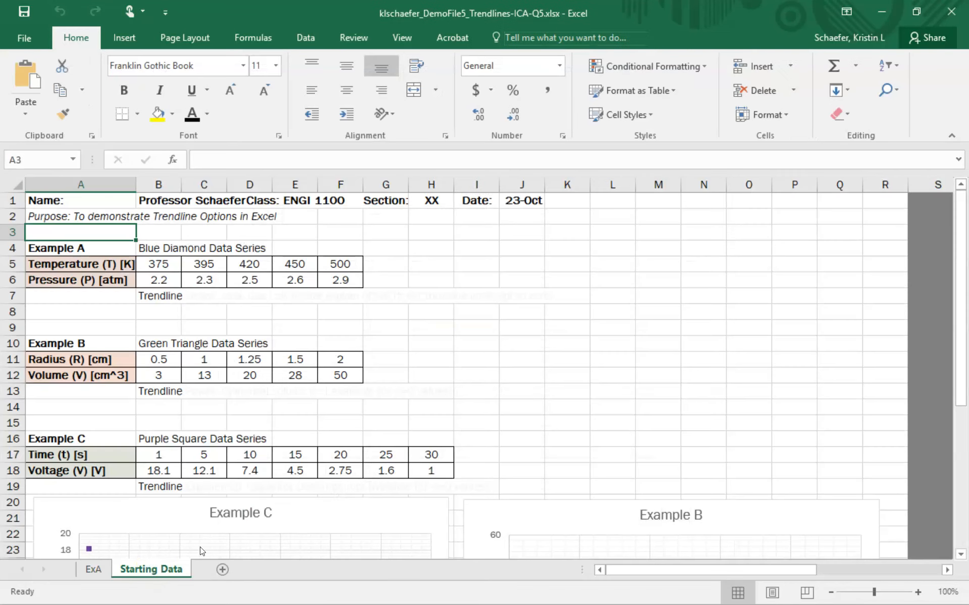
right_click(525, 514)
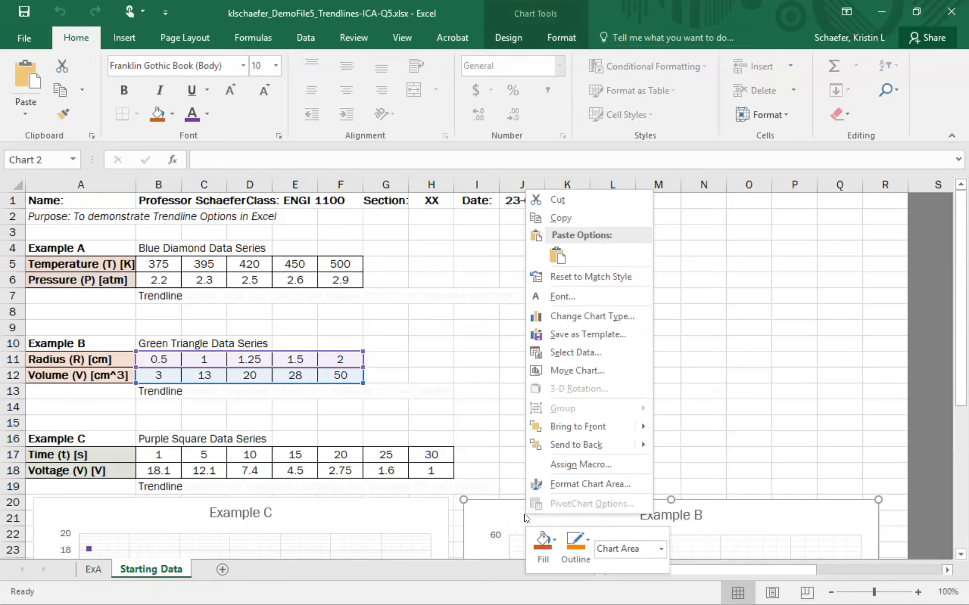
click(569, 369)
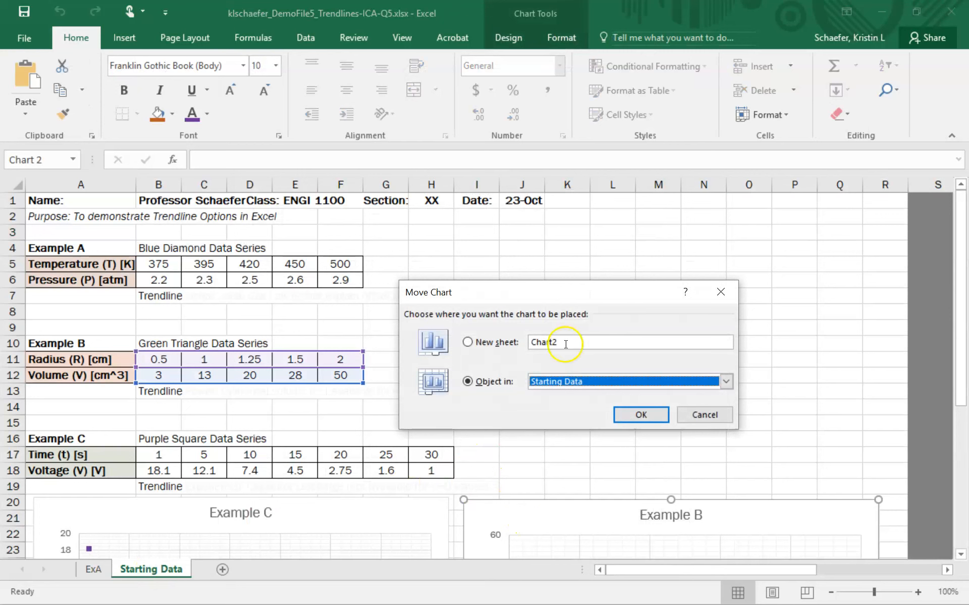
click(564, 342)
drag(564, 342, 382, 305)
text(ExB)
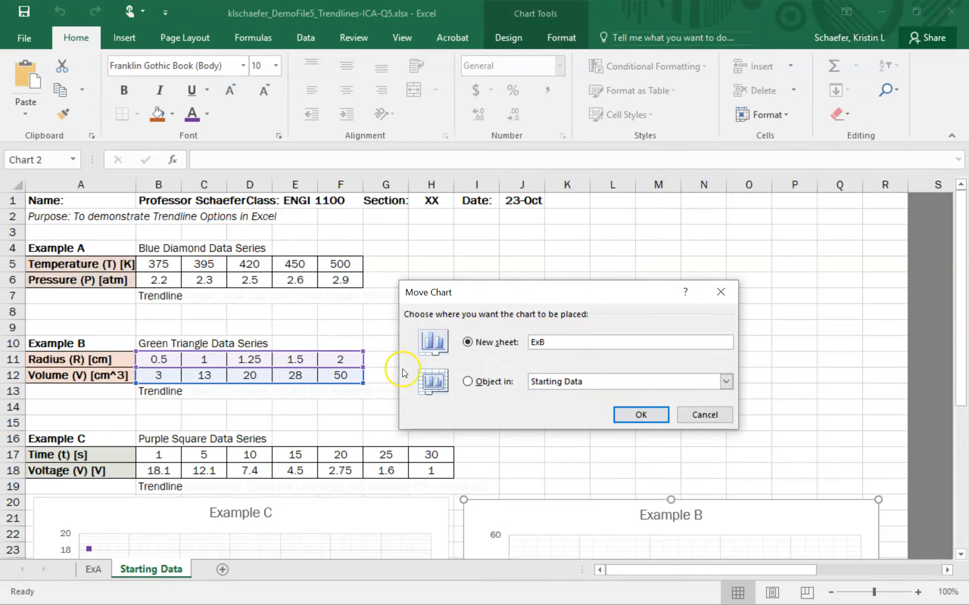
click(622, 413)
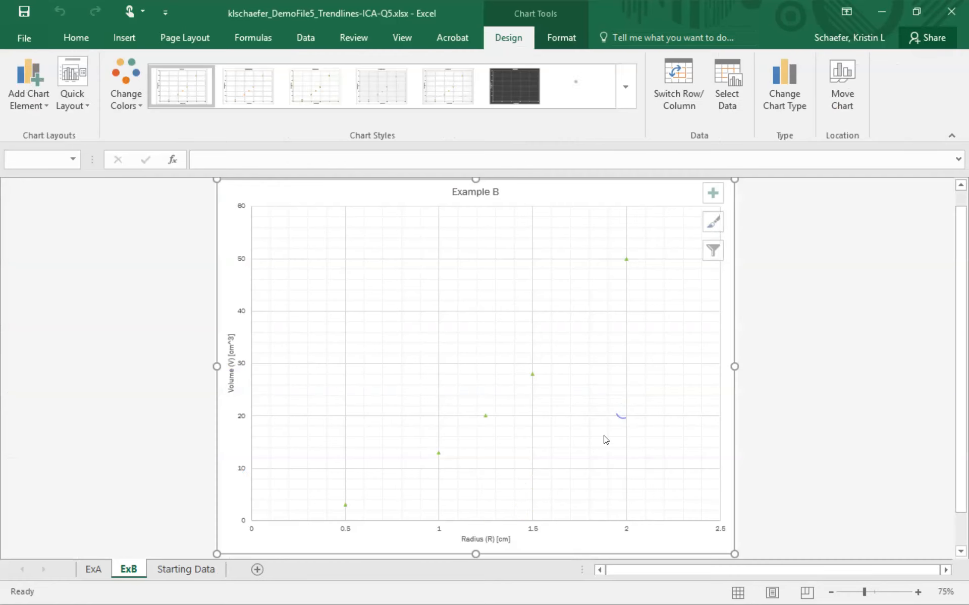
Move the Example C chart from the Starting Data sheet to a new sheet named ExC
click(196, 570)
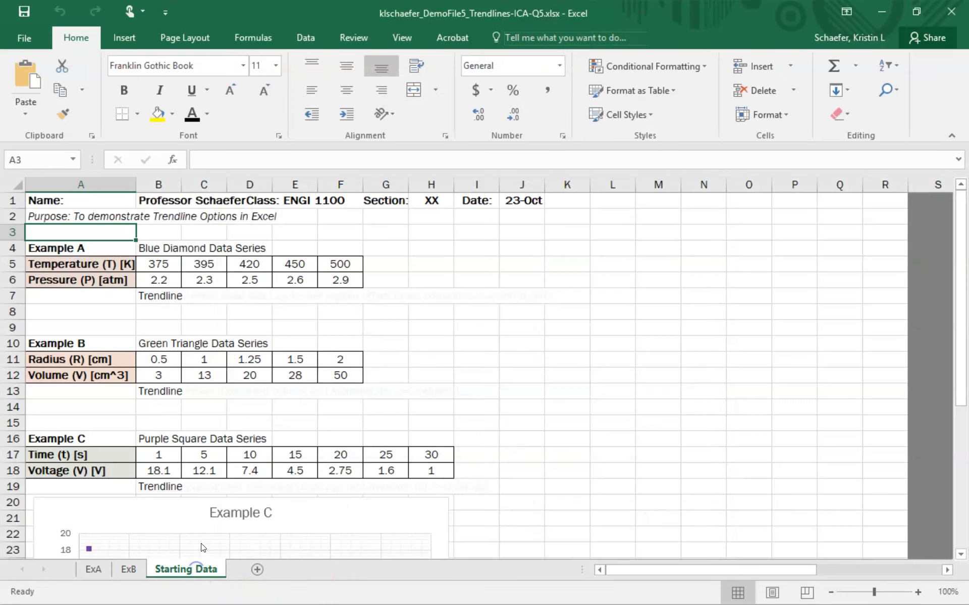
click(313, 510)
right_click(312, 513)
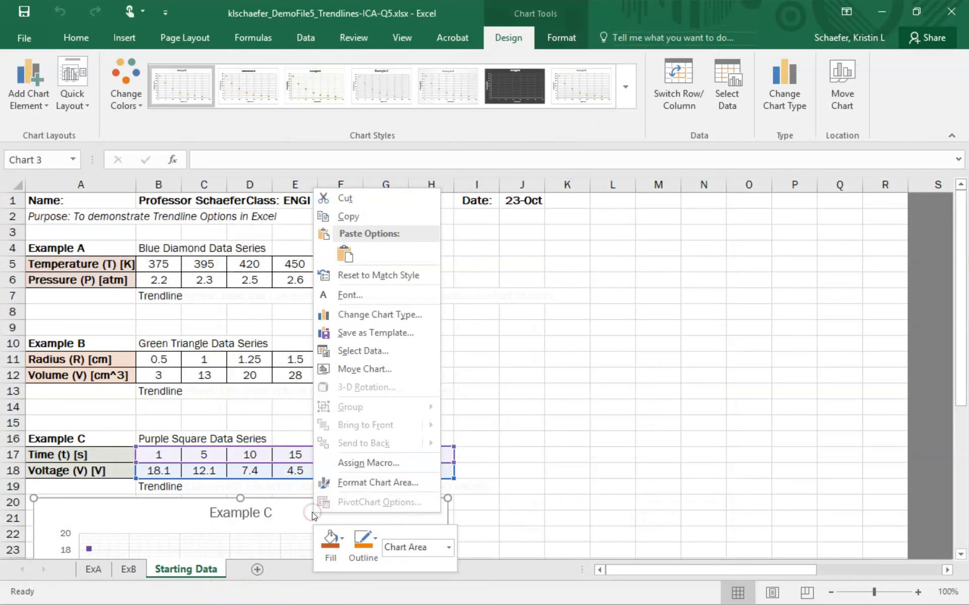
click(361, 372)
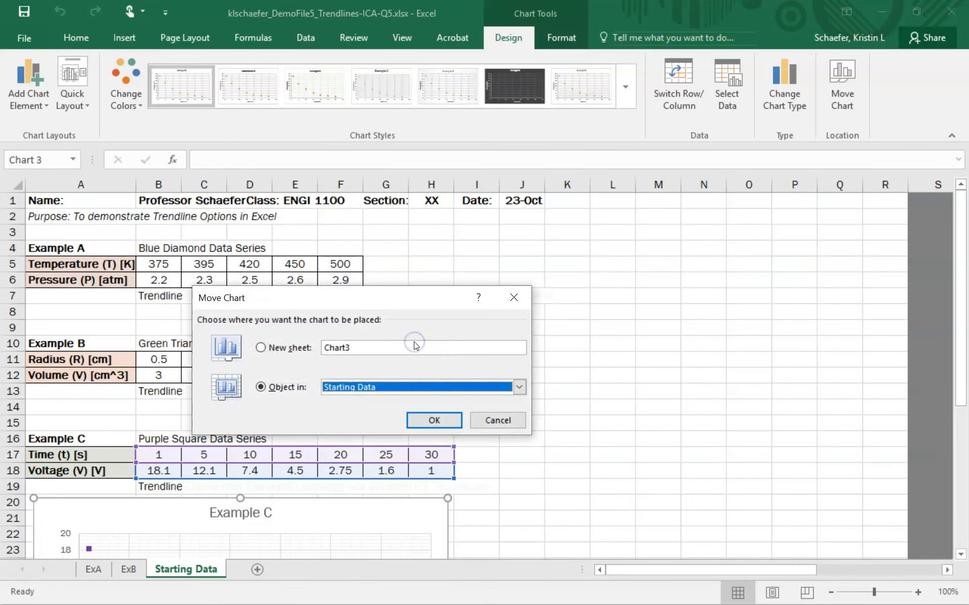
click(408, 342)
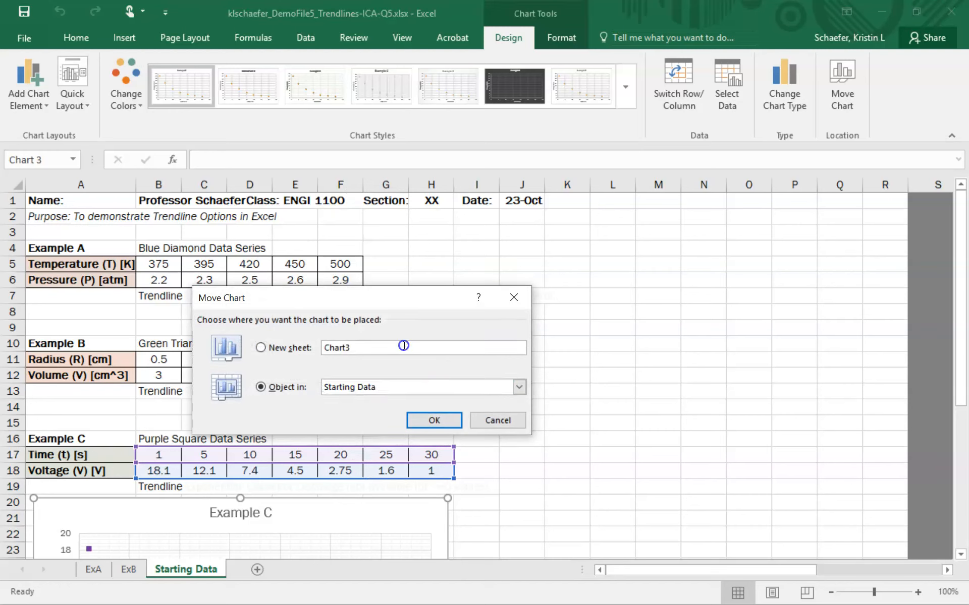
text(]\]\]\)
key(BackSpace)
key(BackSpace)
key(BackSpace)
key(BackSpace)
key(BackSpace)
key(BackSpace)
key(BackSpace)
key(BackSpace)
key(BackSpace)
key(BackSpace)
key(BackSpace)
key(BackSpace)
click(426, 422)
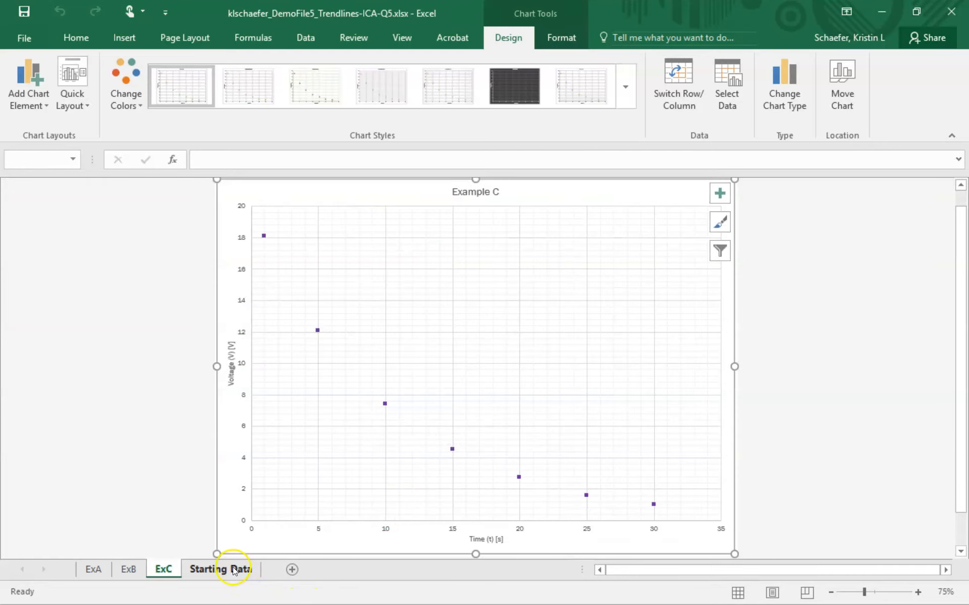
On the ExA sheet, set the built-in marker size of the chart's data series to 12
right_click(104, 570)
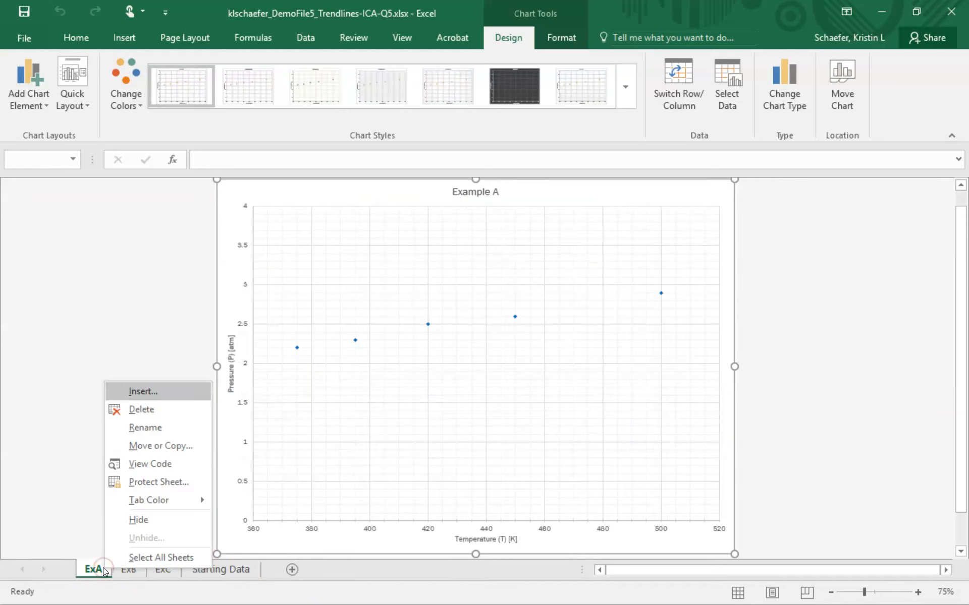
click(428, 325)
mouse_move(428, 325)
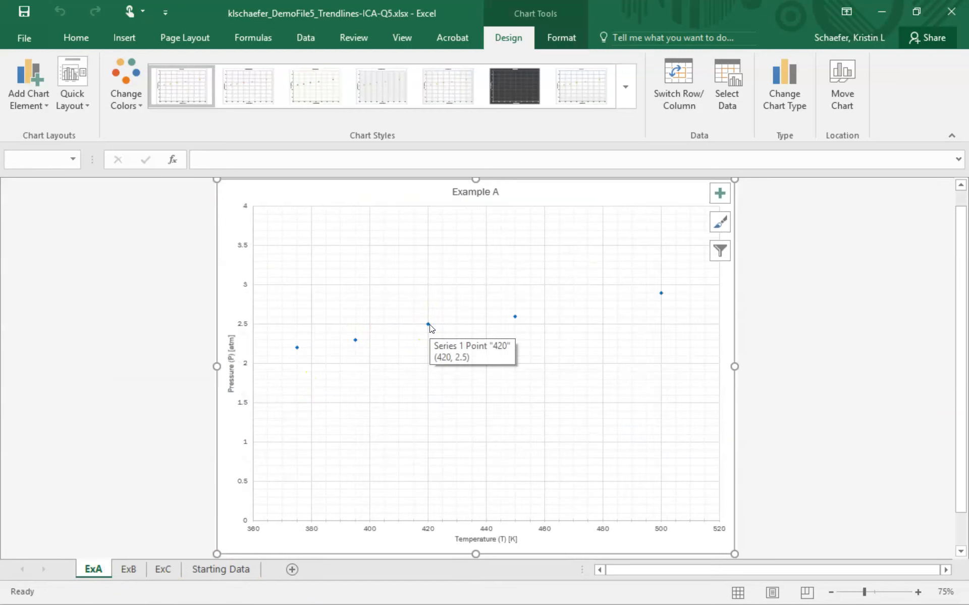
double_click(429, 325)
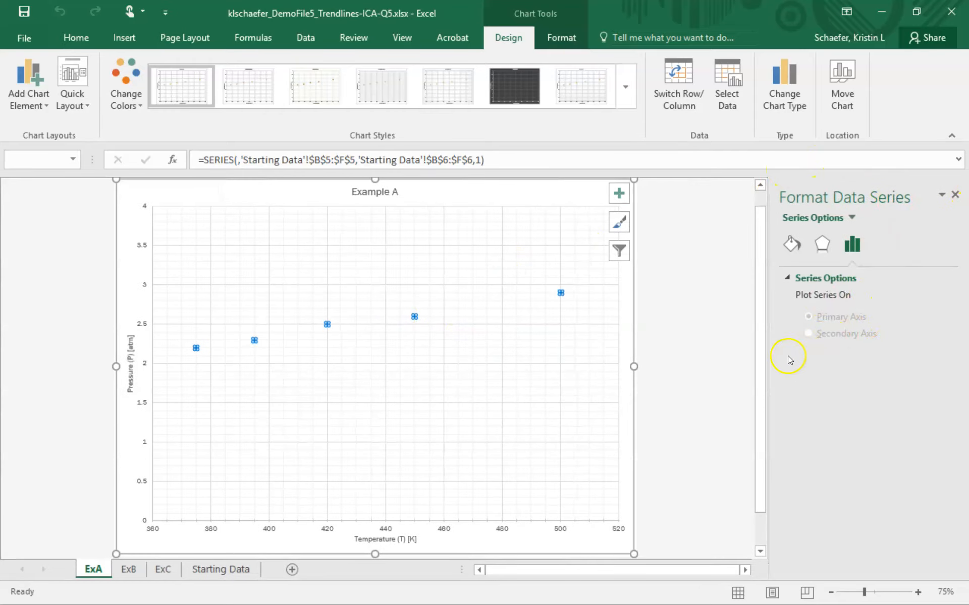
click(793, 245)
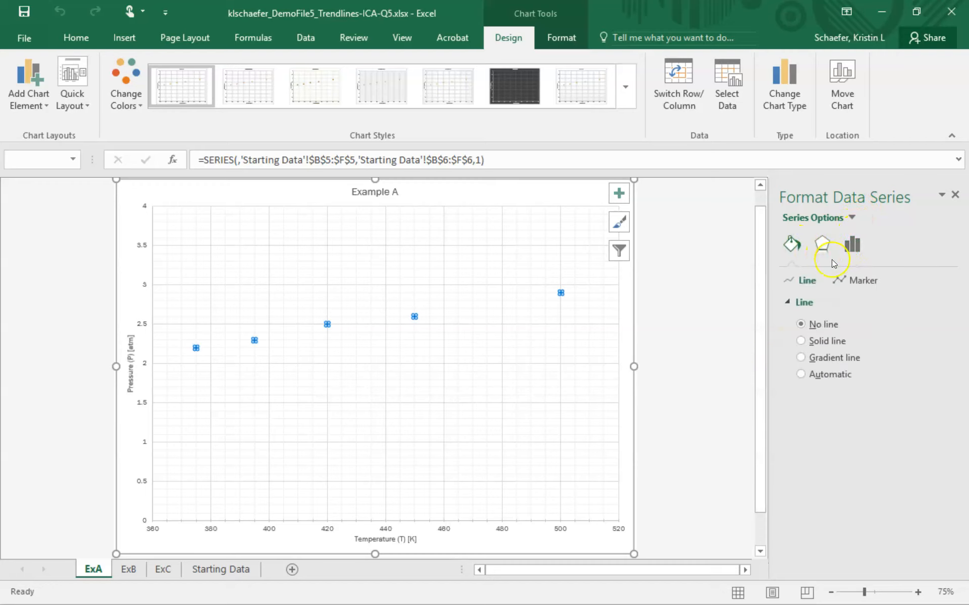
click(858, 280)
click(858, 277)
click(858, 278)
click(858, 277)
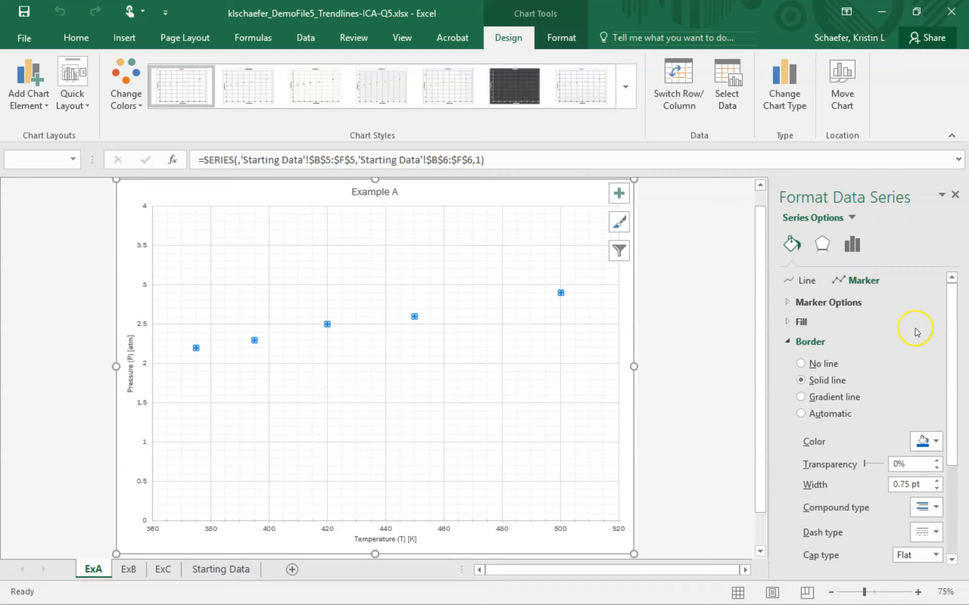
click(856, 300)
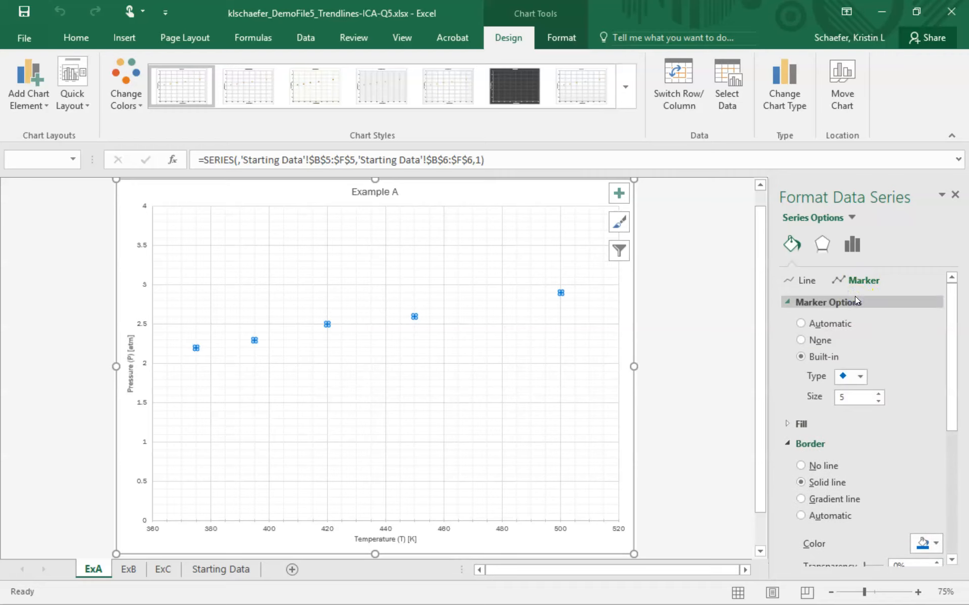
click(879, 394)
click(879, 394)
click(879, 394)
click(879, 394)
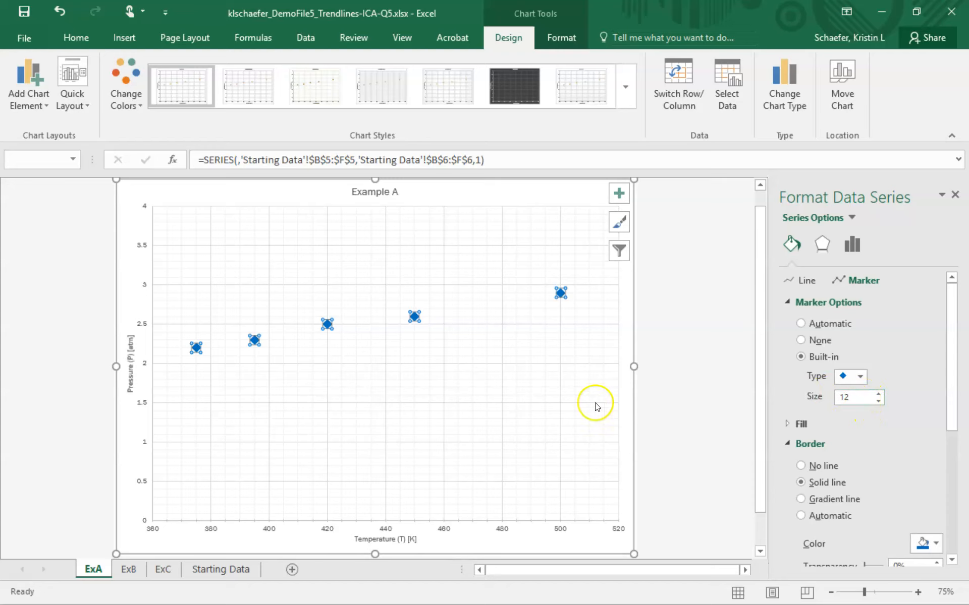
click(682, 325)
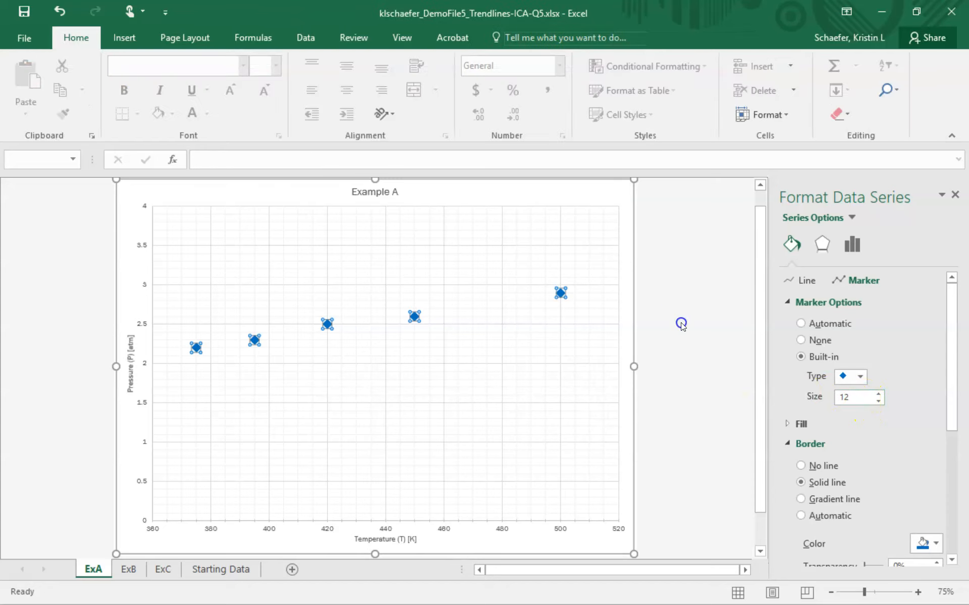
right_click(562, 295)
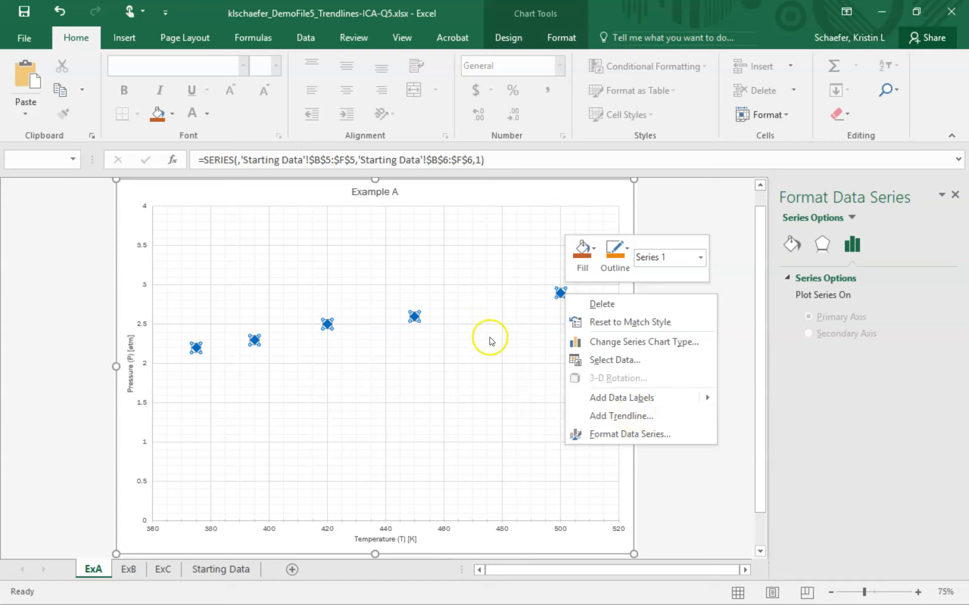
key(Escape)
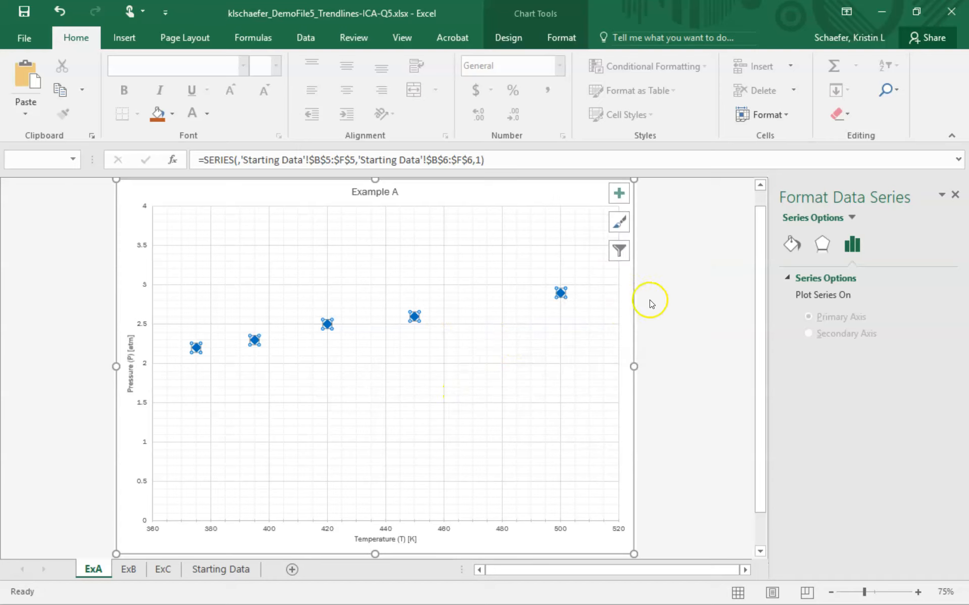
click(652, 301)
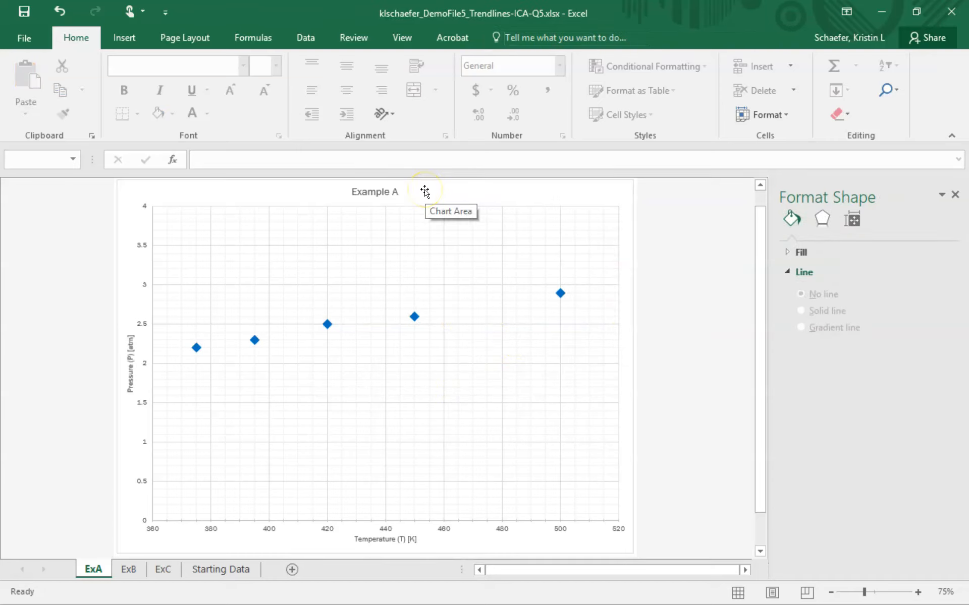
click(220, 352)
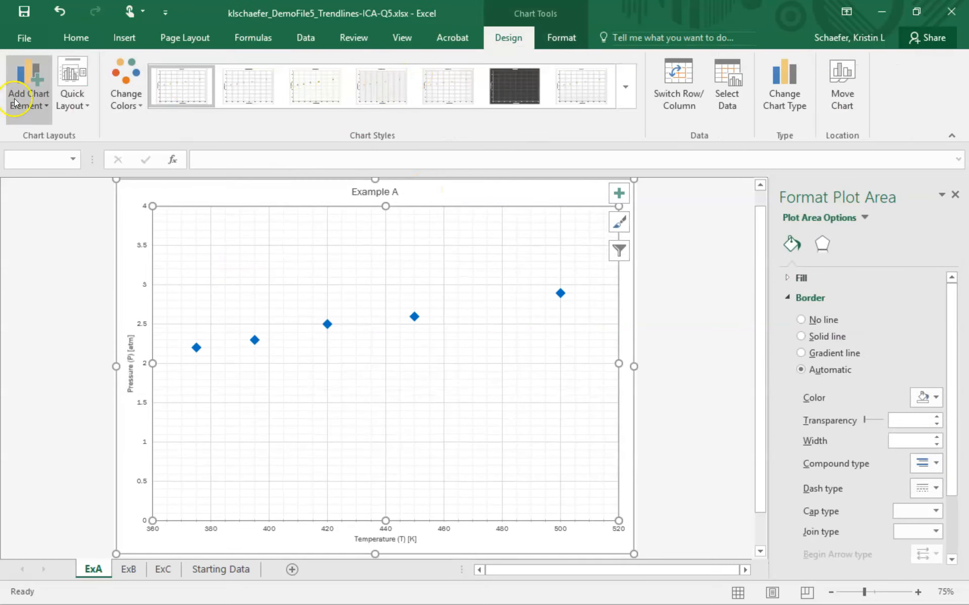
click(22, 99)
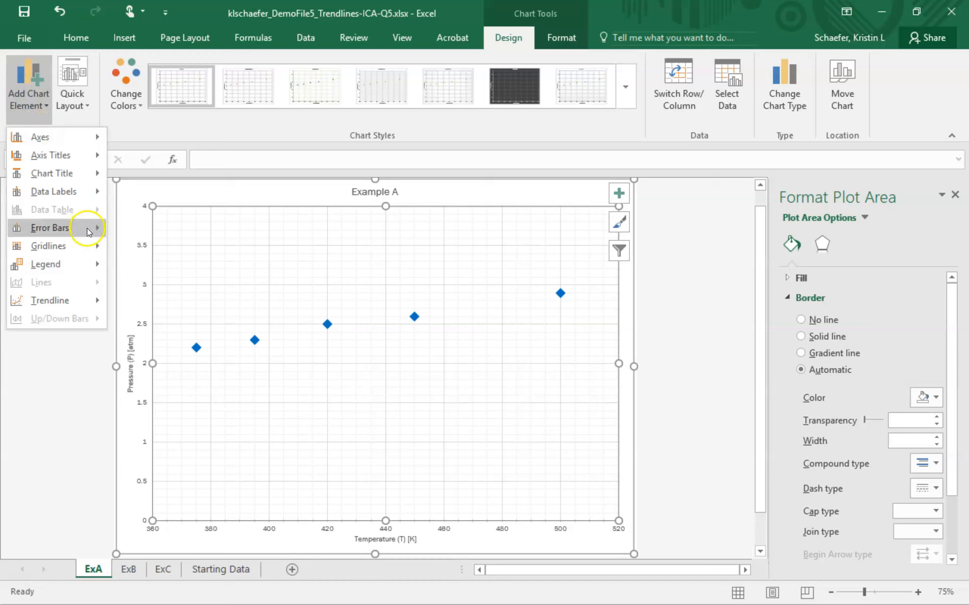
mouse_move(80, 300)
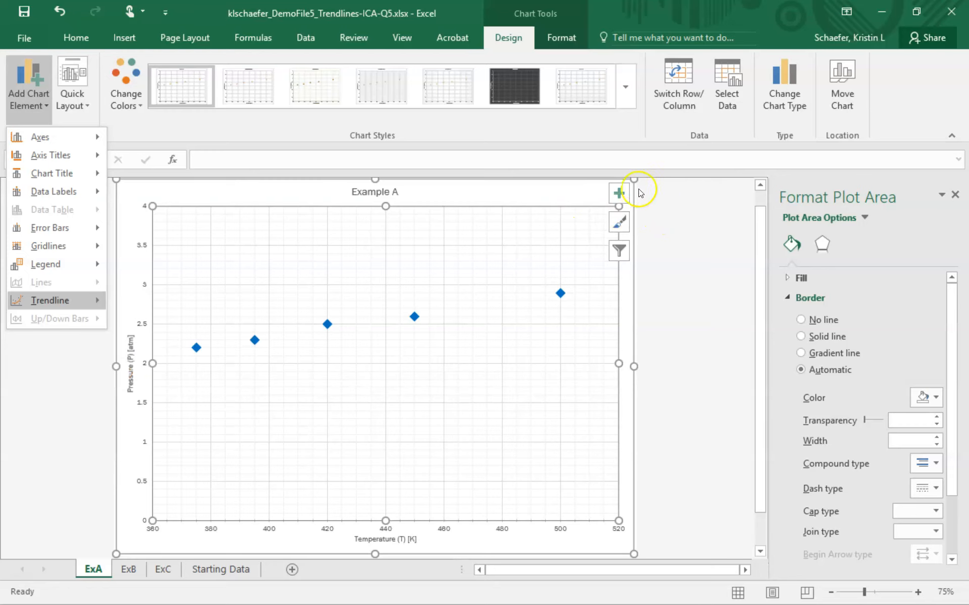
Try adding a trendline through the chart elements of the Example A chart, and remove it again
click(616, 194)
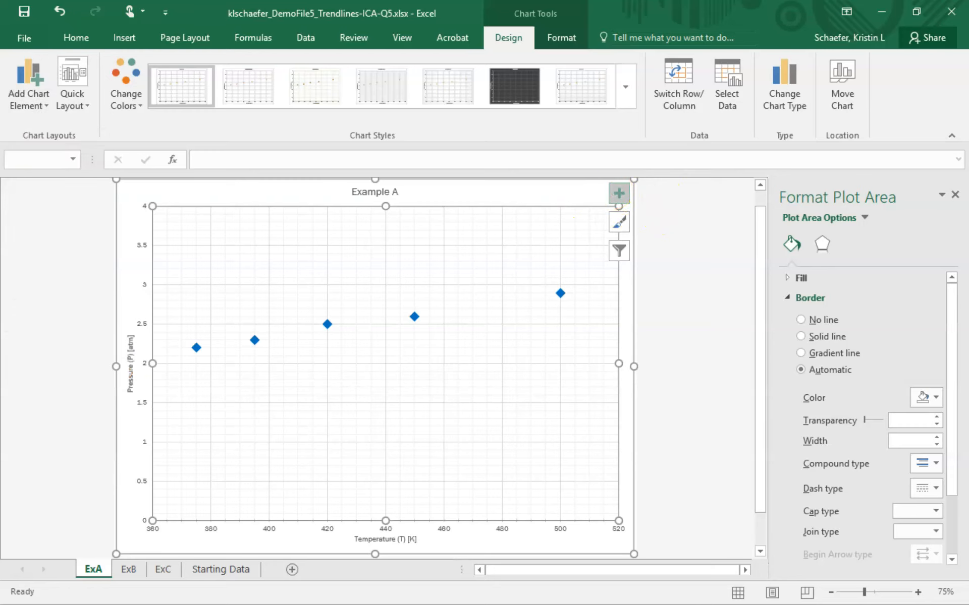
click(616, 193)
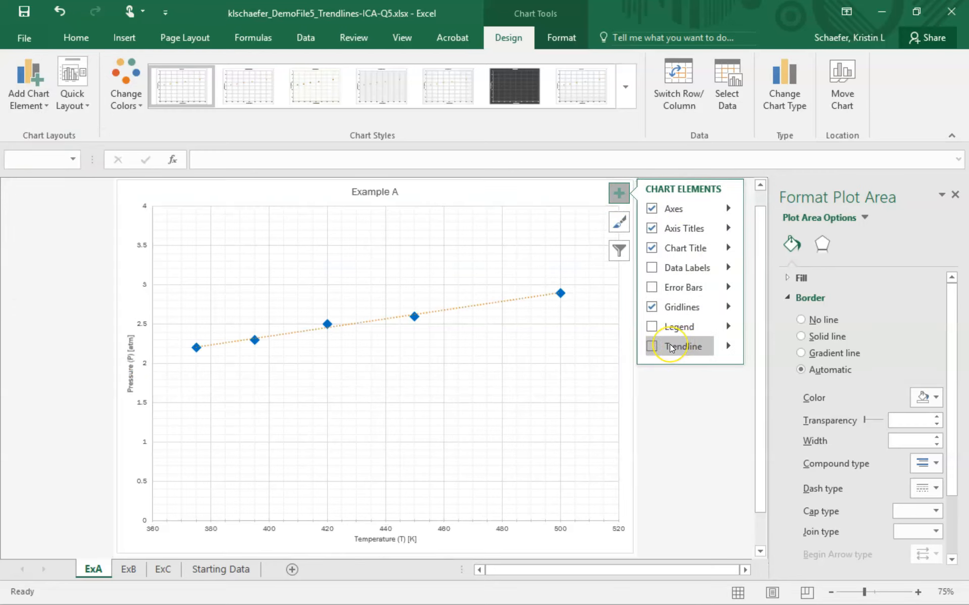
click(650, 347)
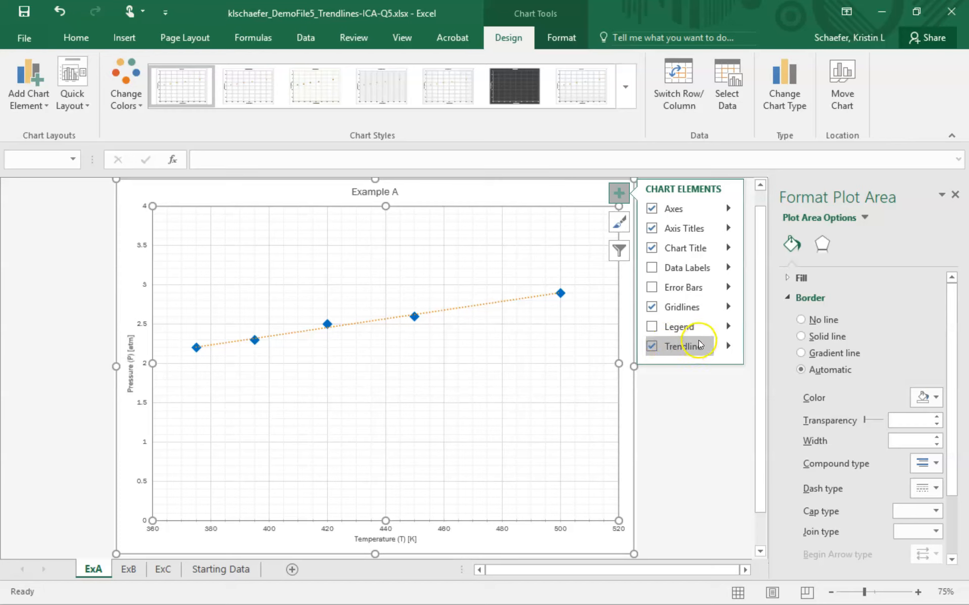
click(651, 347)
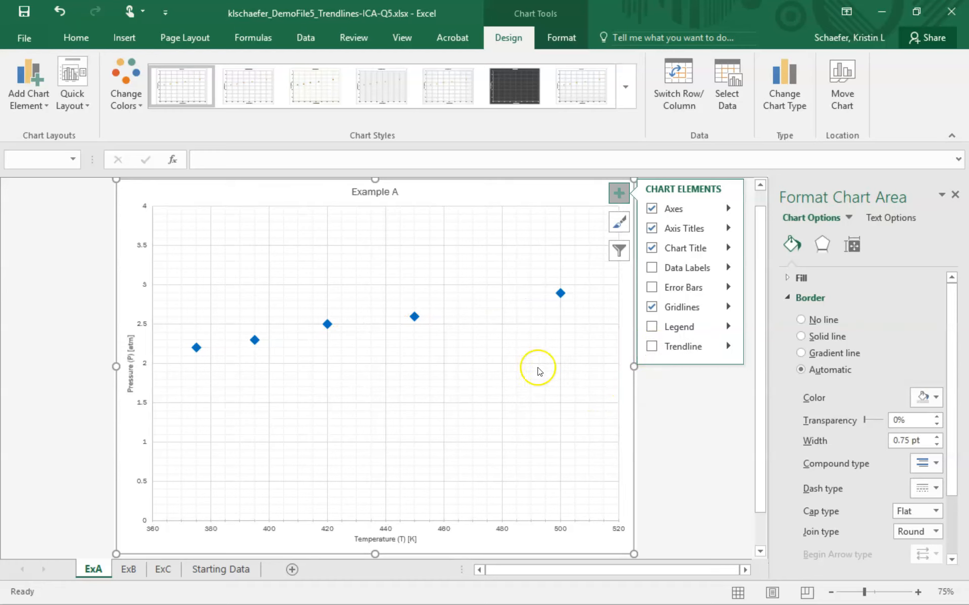
Add a linear trendline to the Example A data series and show its formatting options in a wider pane
click(415, 317)
right_click(415, 316)
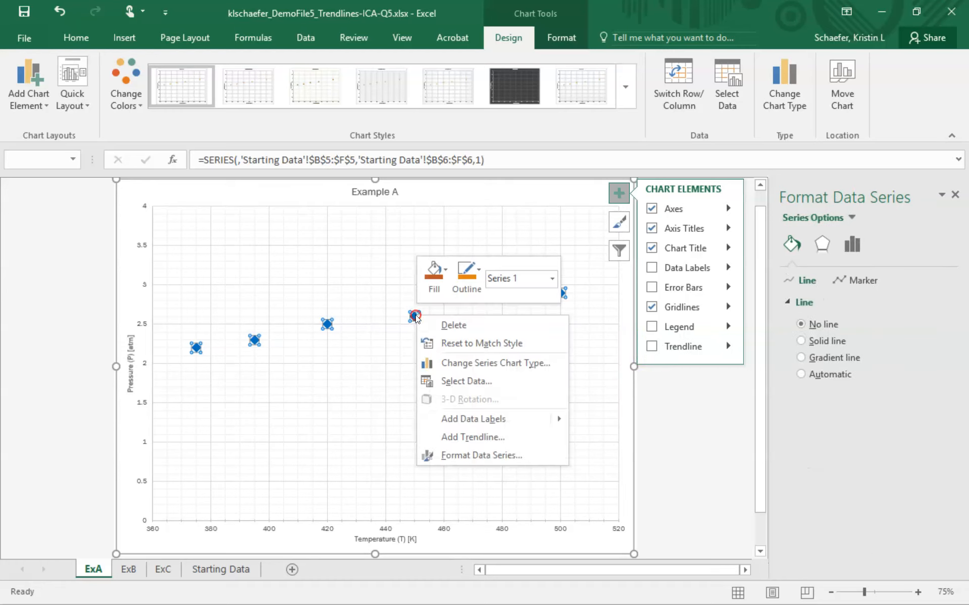
click(471, 438)
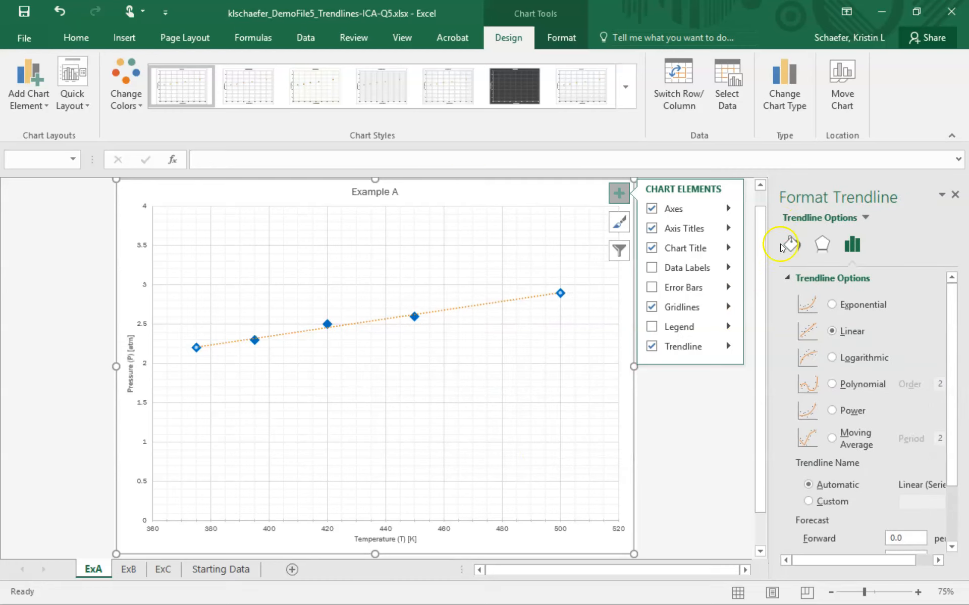
click(594, 194)
click(648, 314)
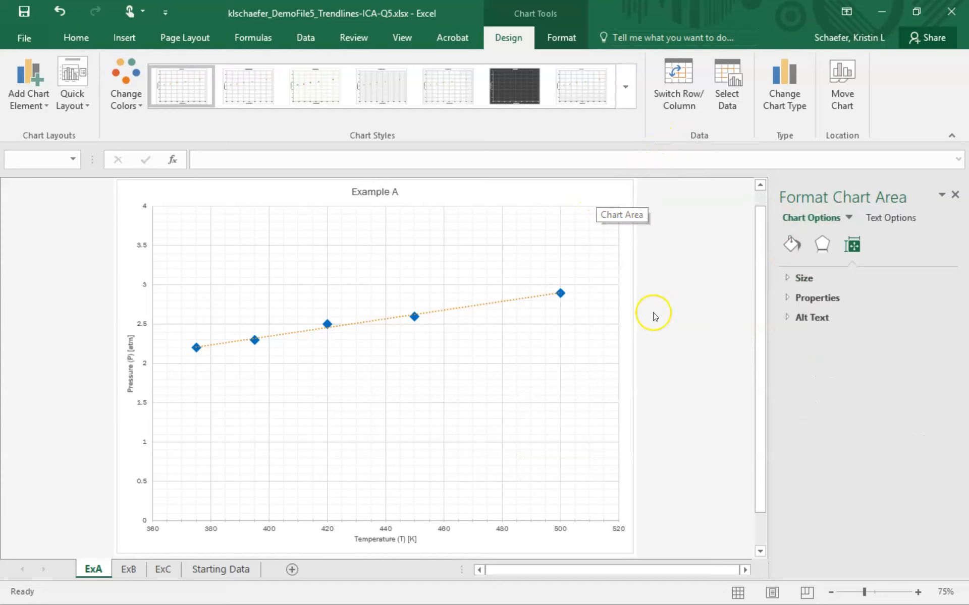
click(519, 299)
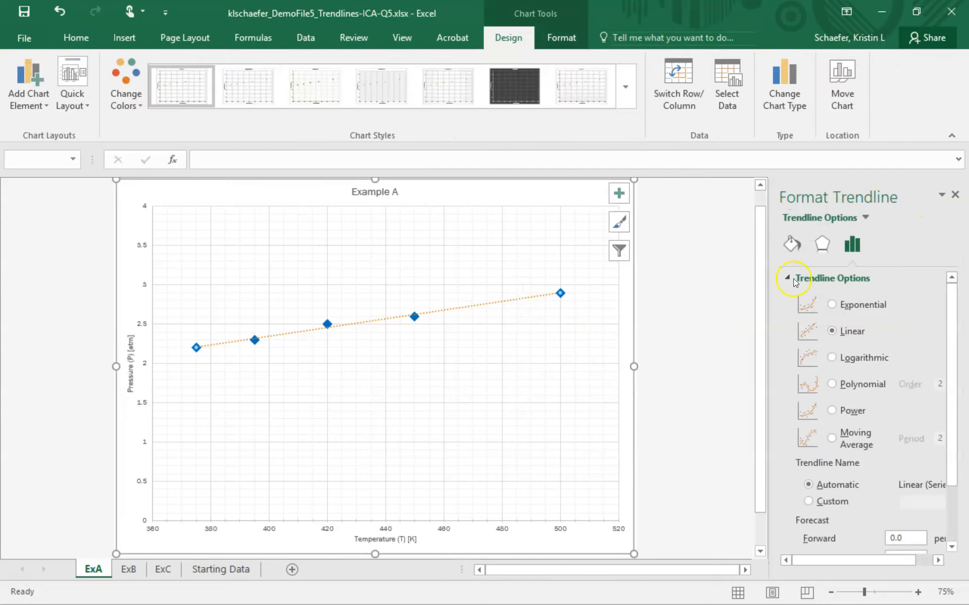
drag(770, 369, 691, 366)
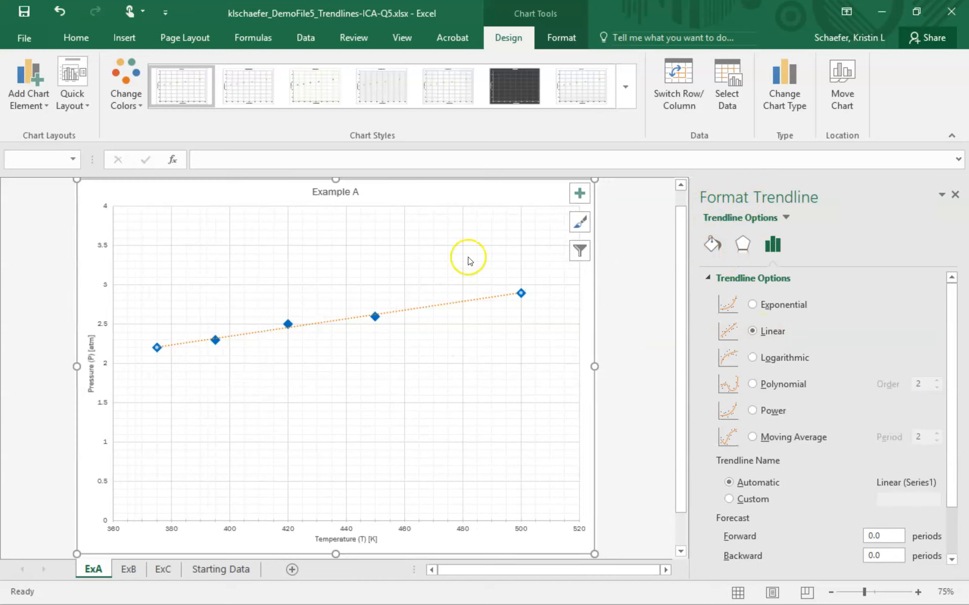
Try the Logarithmic, Polynomial and Power types on the Example A trendline
click(752, 357)
click(752, 384)
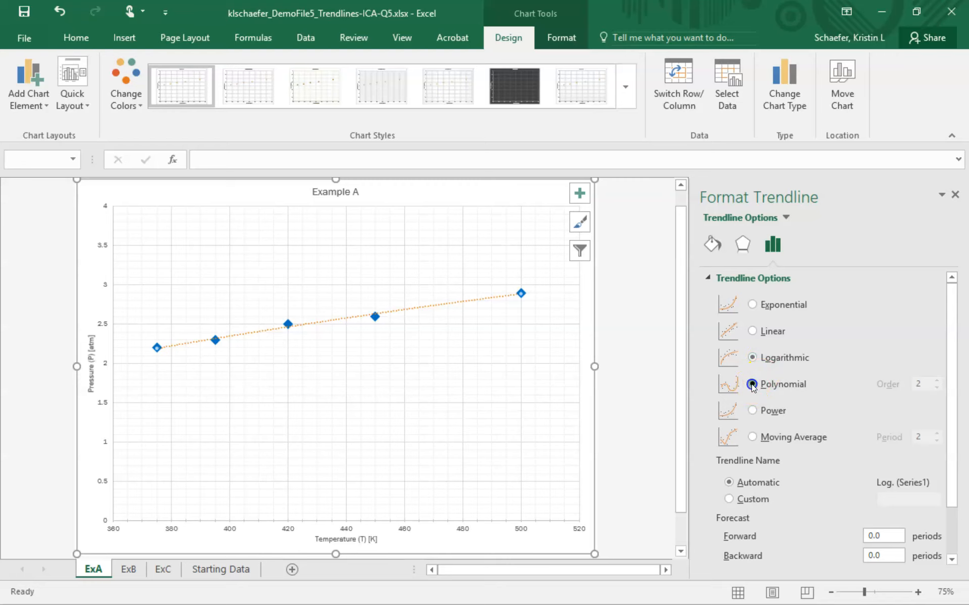
click(753, 411)
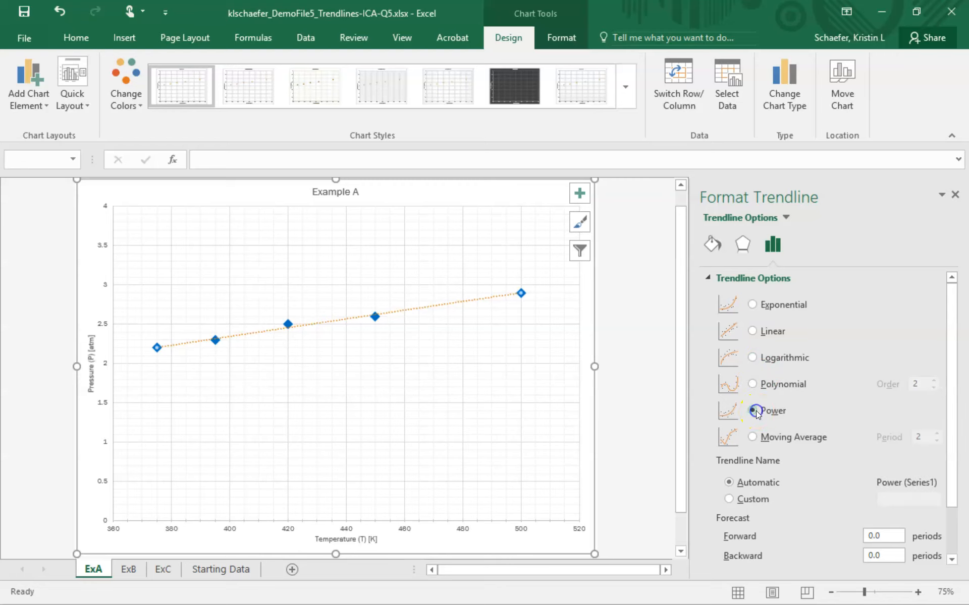
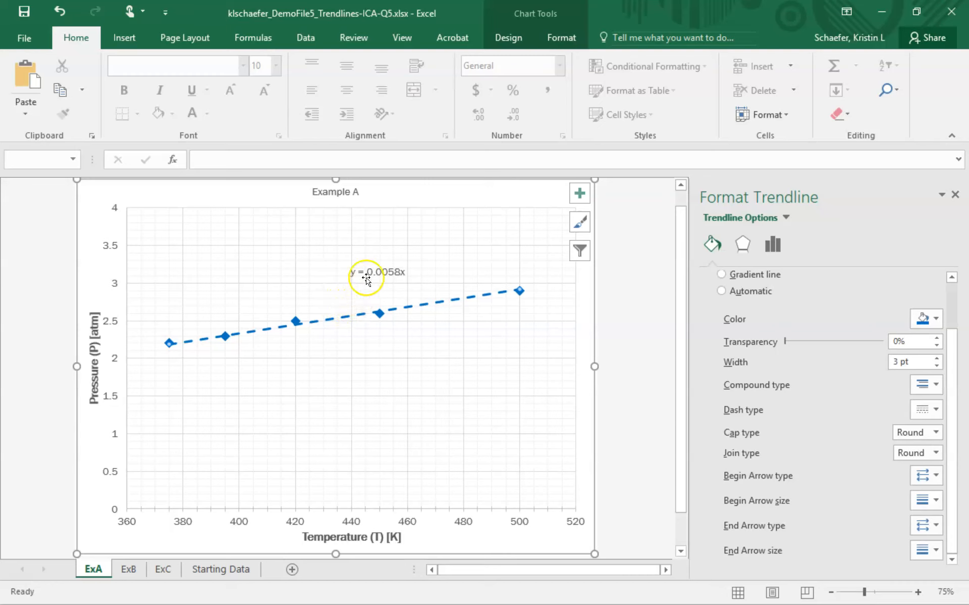
Give the trendline equation label on the Example A chart a solid blue border
click(369, 274)
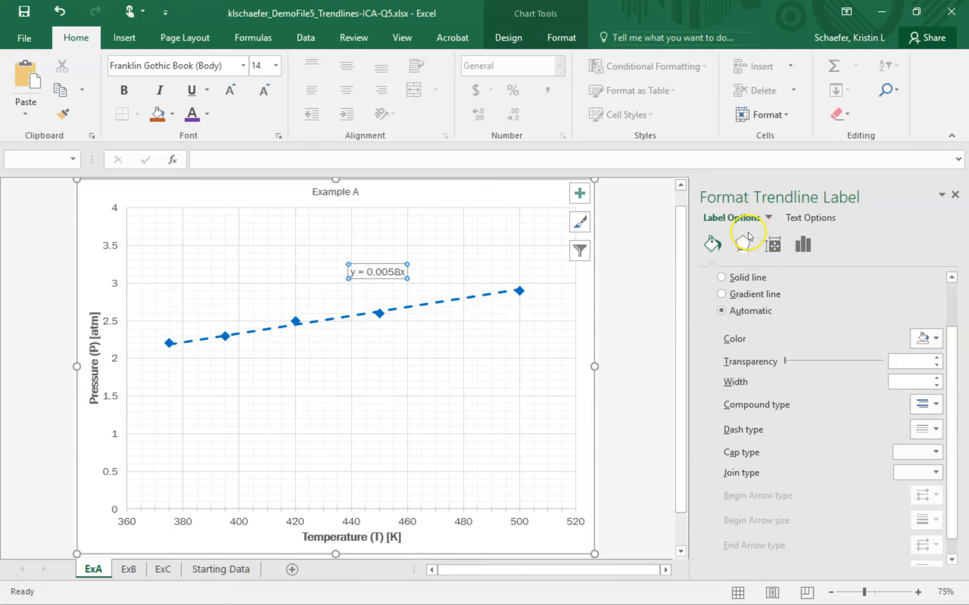
click(919, 342)
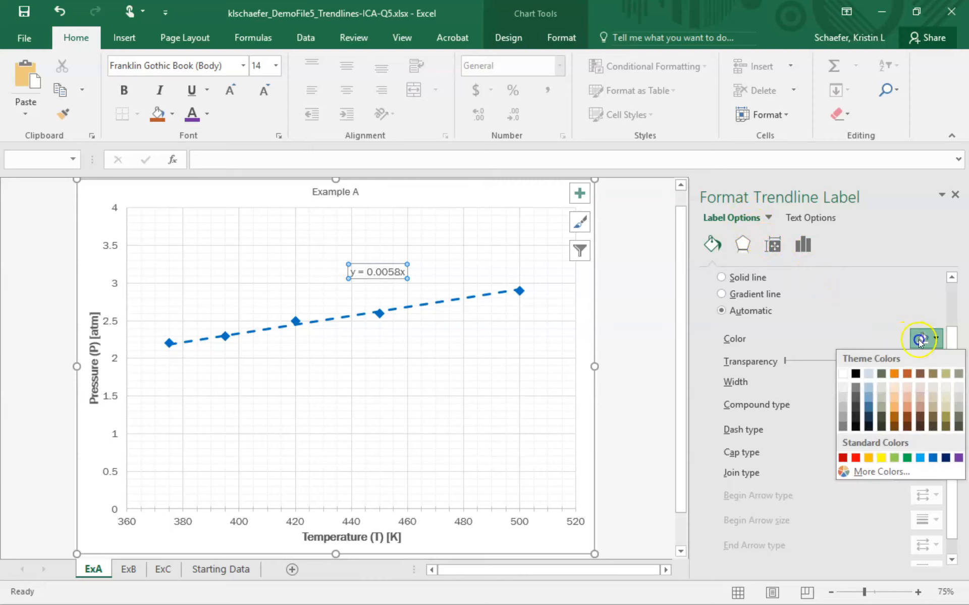
click(843, 374)
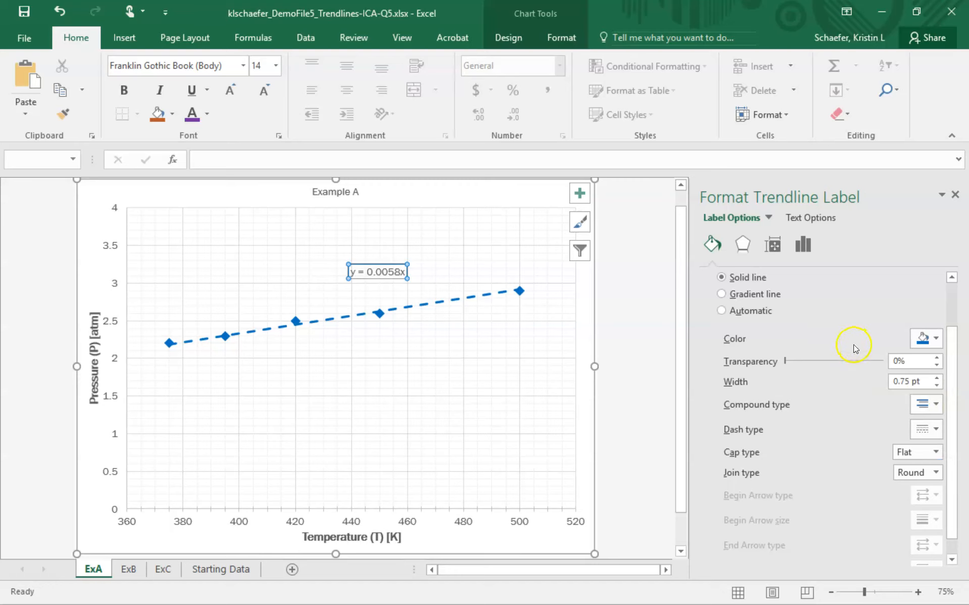
Apply a solid white fill to the trendline equation label
click(950, 277)
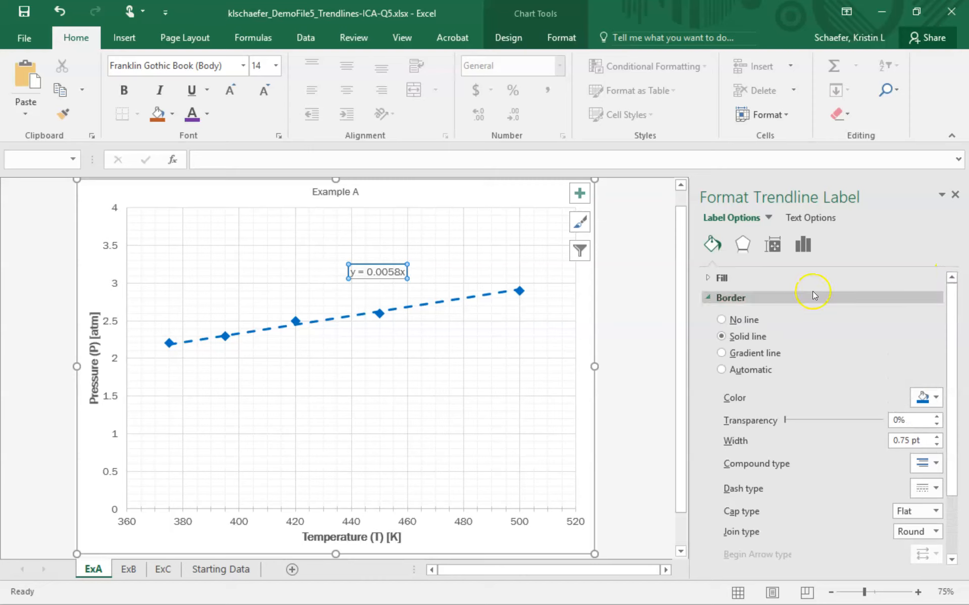
click(740, 277)
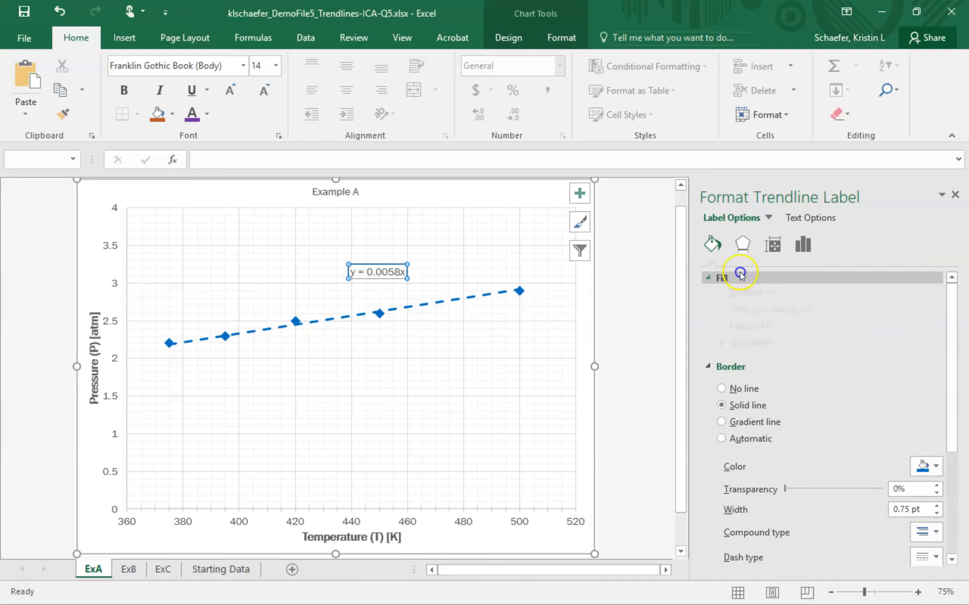
click(747, 316)
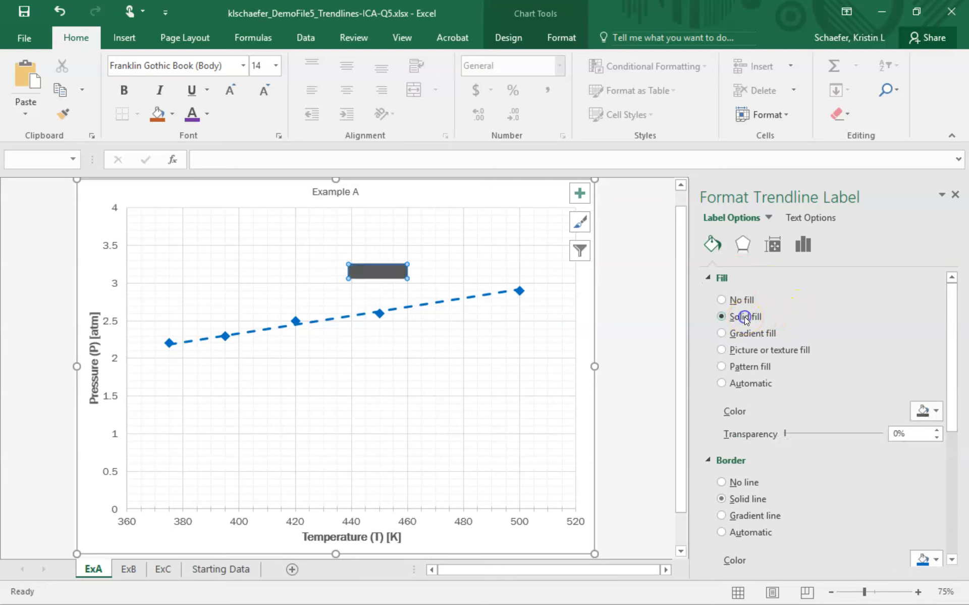
click(923, 410)
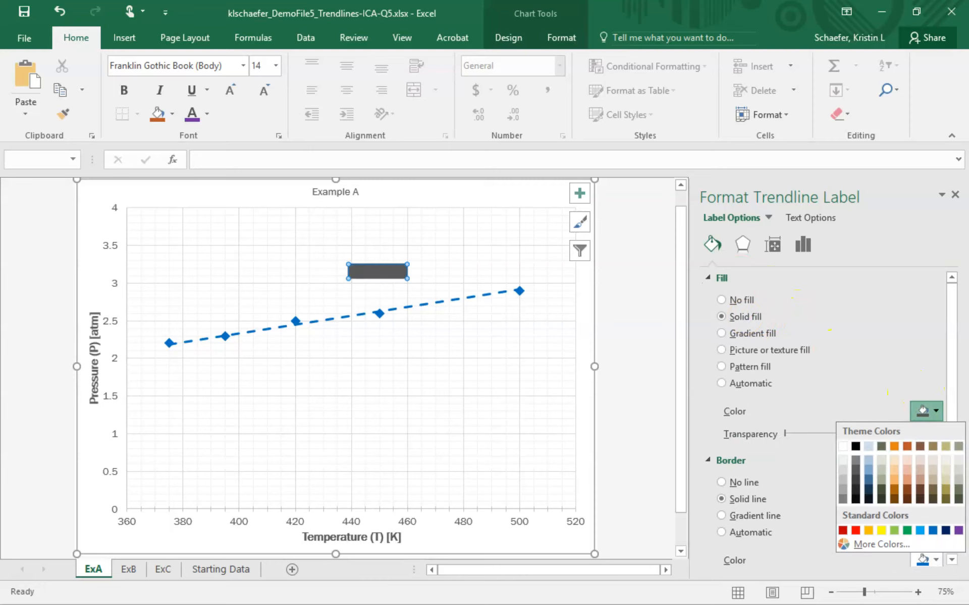
click(843, 447)
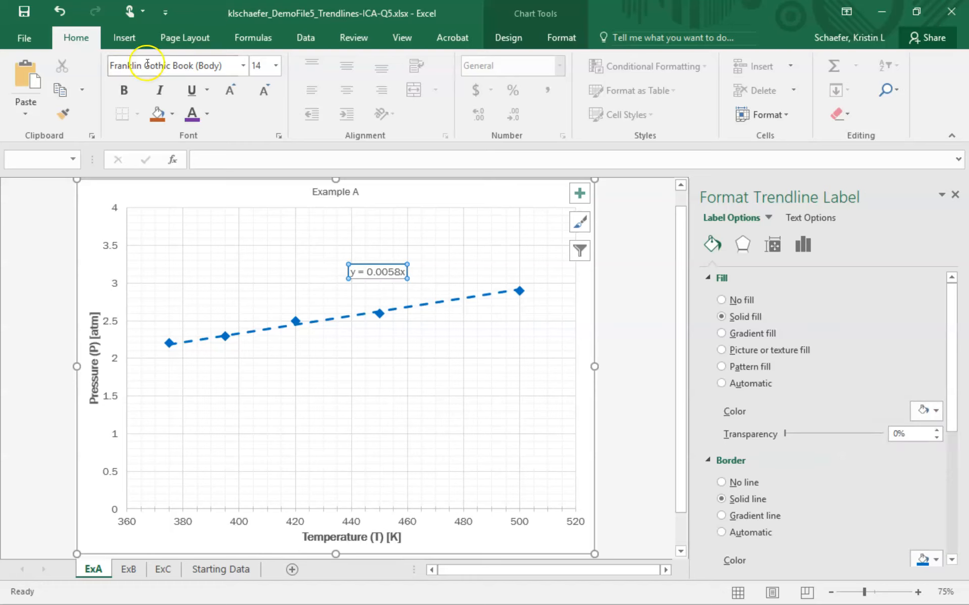
Make the text of the trendline equation label blue and bold
click(208, 115)
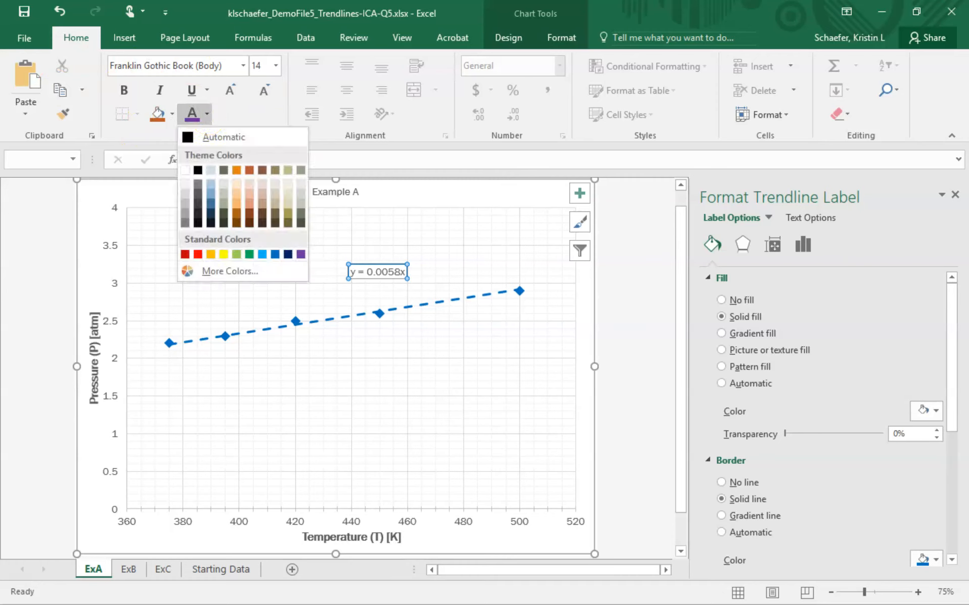
click(274, 255)
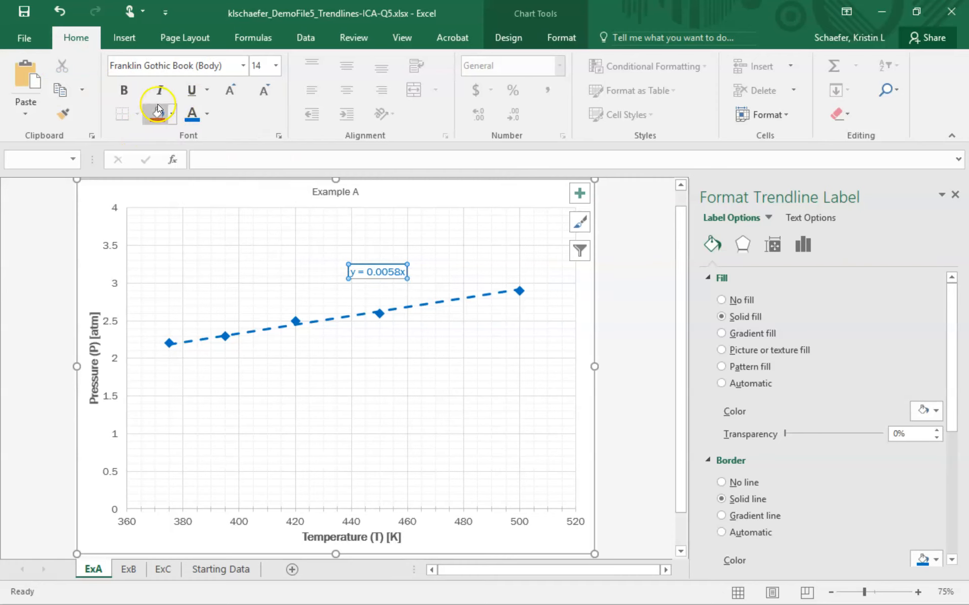
click(126, 86)
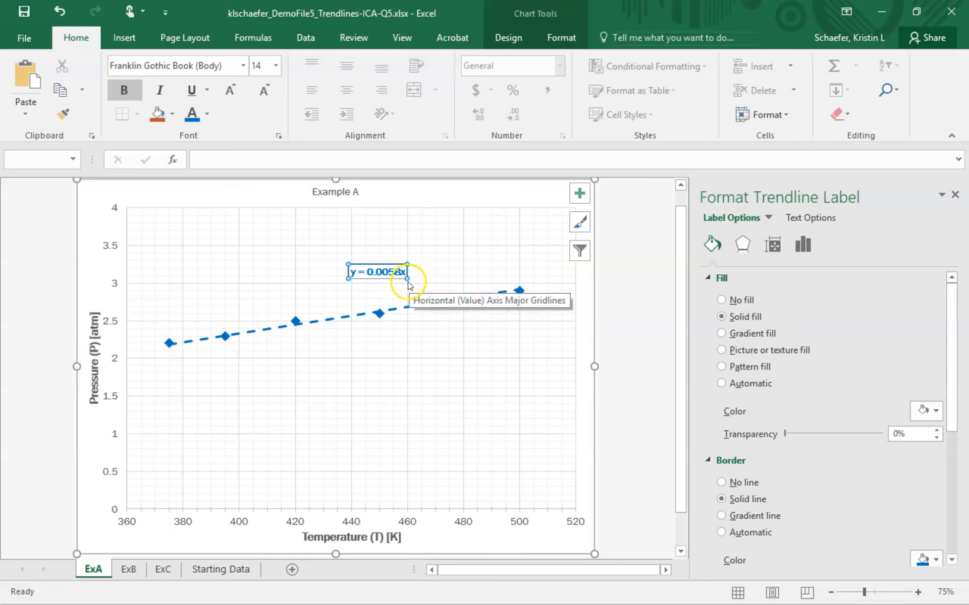
Reposition the equation label just above the trendline, between the 450 K and 500 K data points, and deselect it
drag(387, 283, 425, 293)
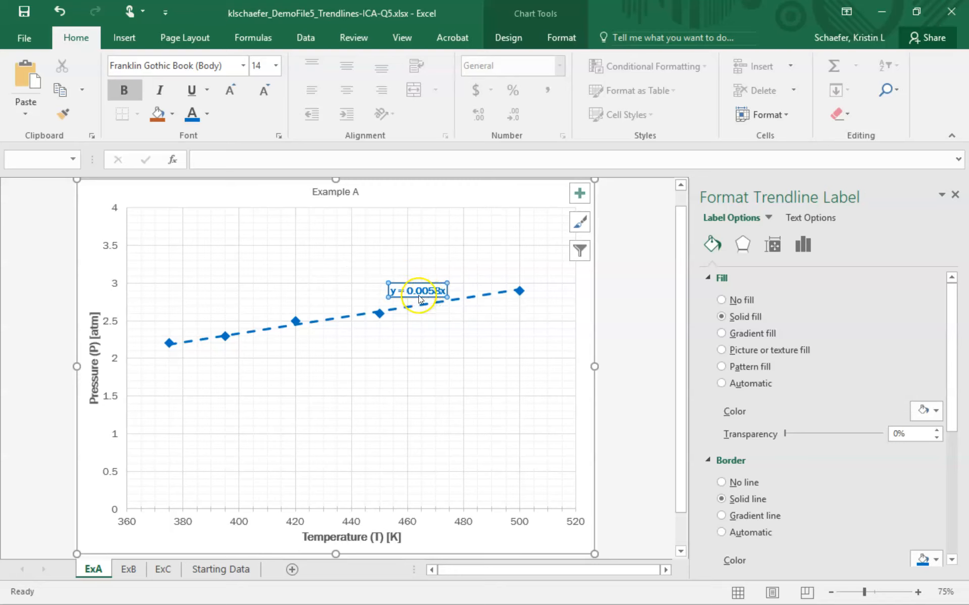
click(415, 292)
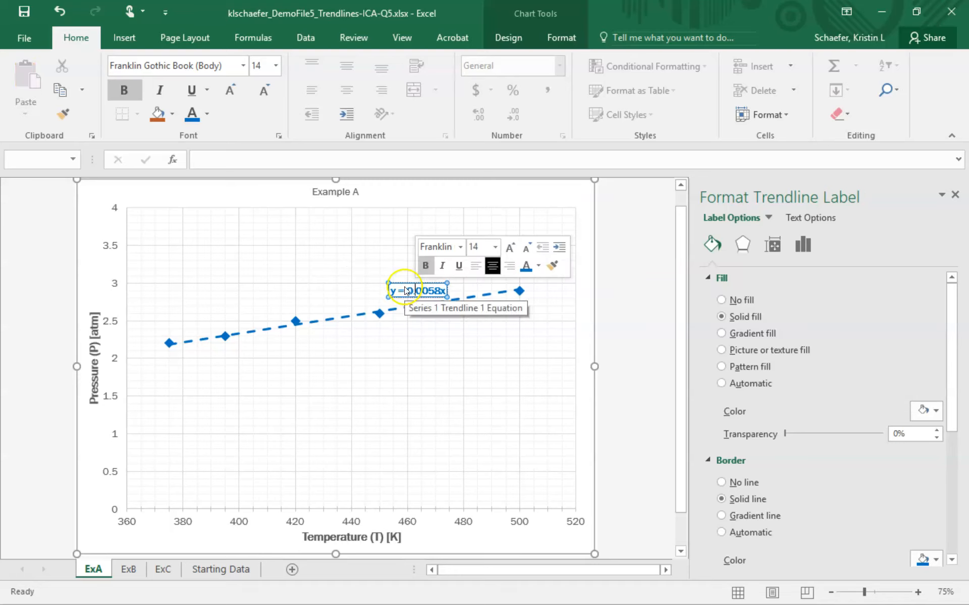
click(403, 282)
drag(404, 282, 401, 278)
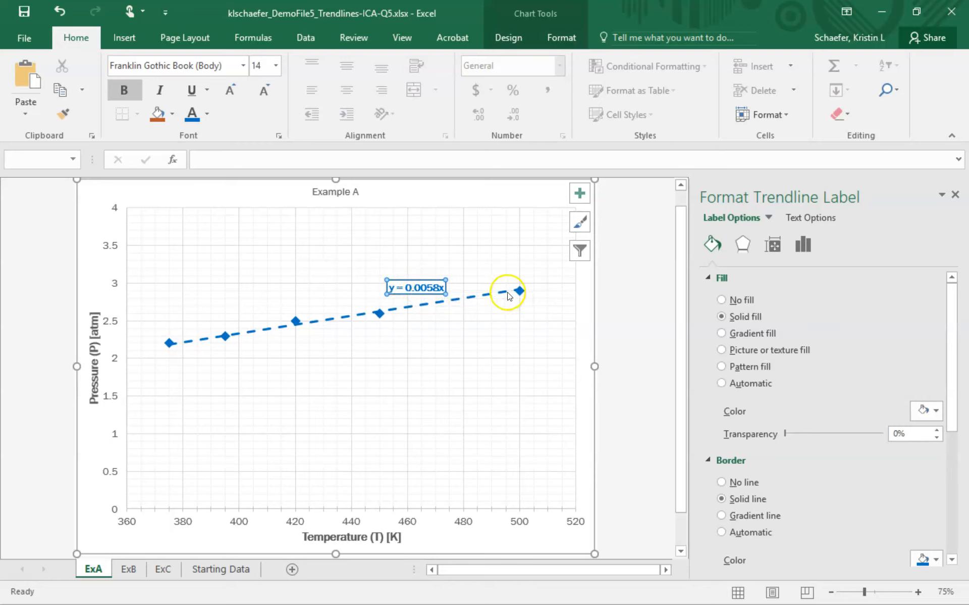
click(53, 510)
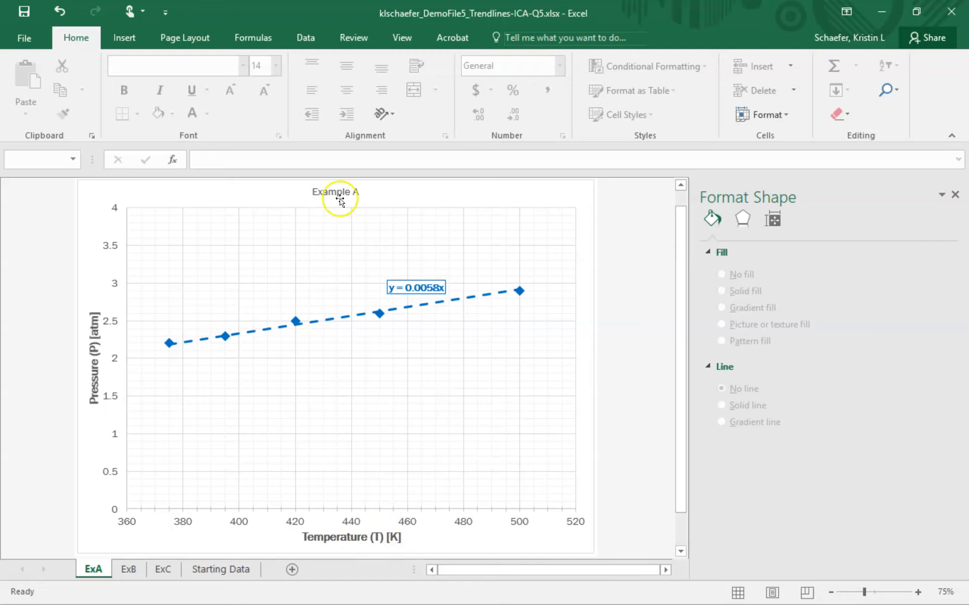
On the Starting Data sheet, change the font color of the Example A trendline note in cell B7 to black
click(210, 570)
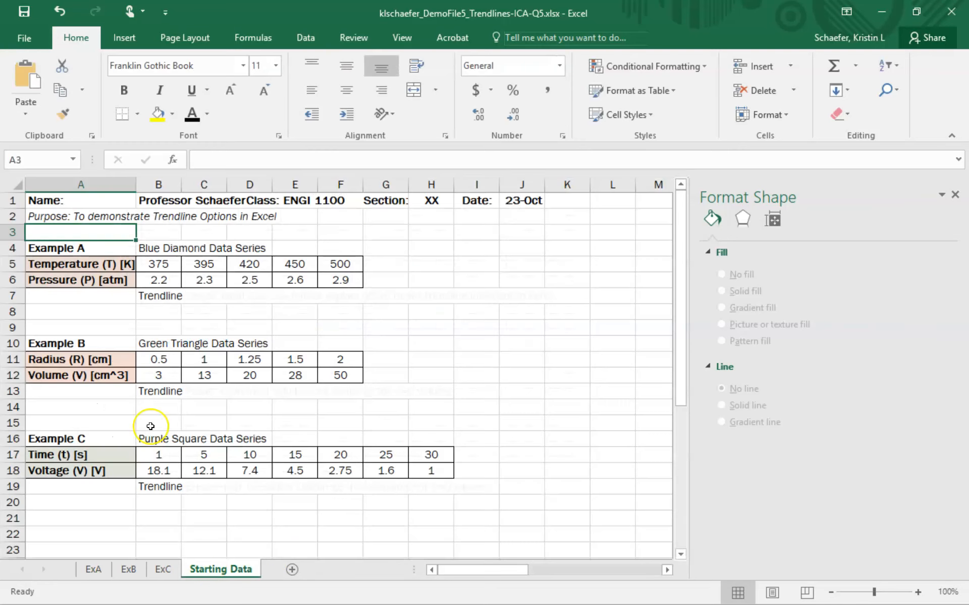
click(169, 298)
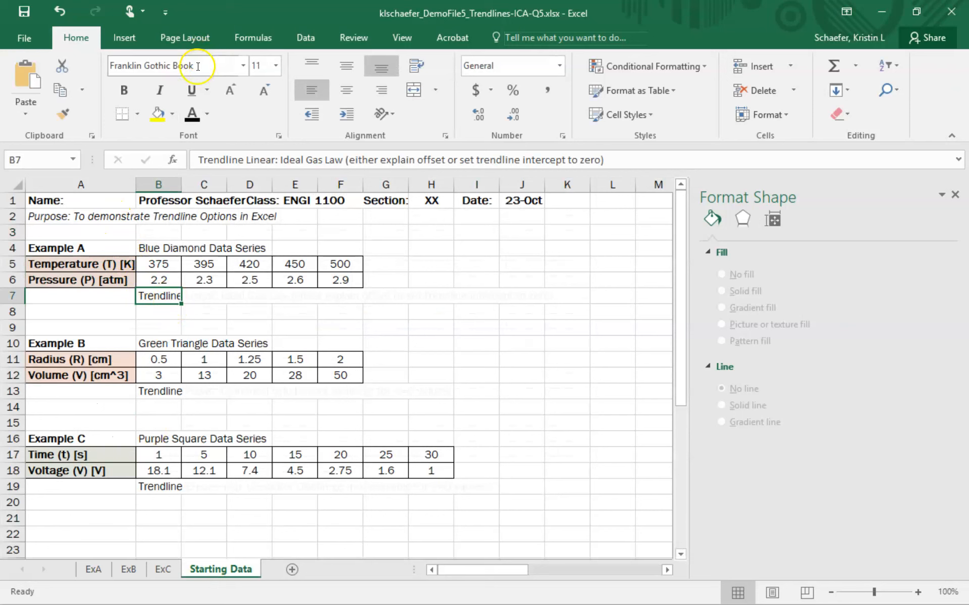
click(198, 104)
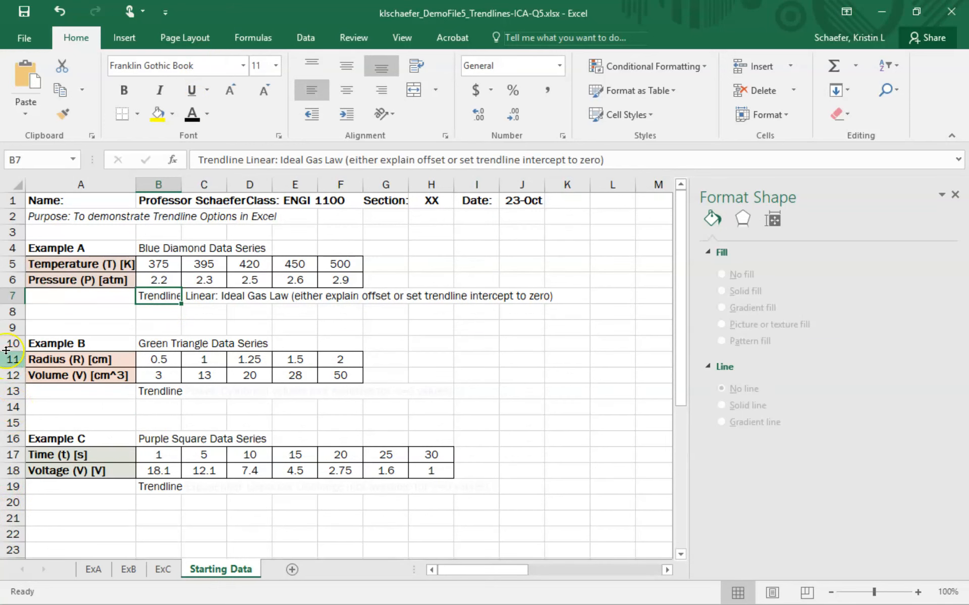
click(59, 314)
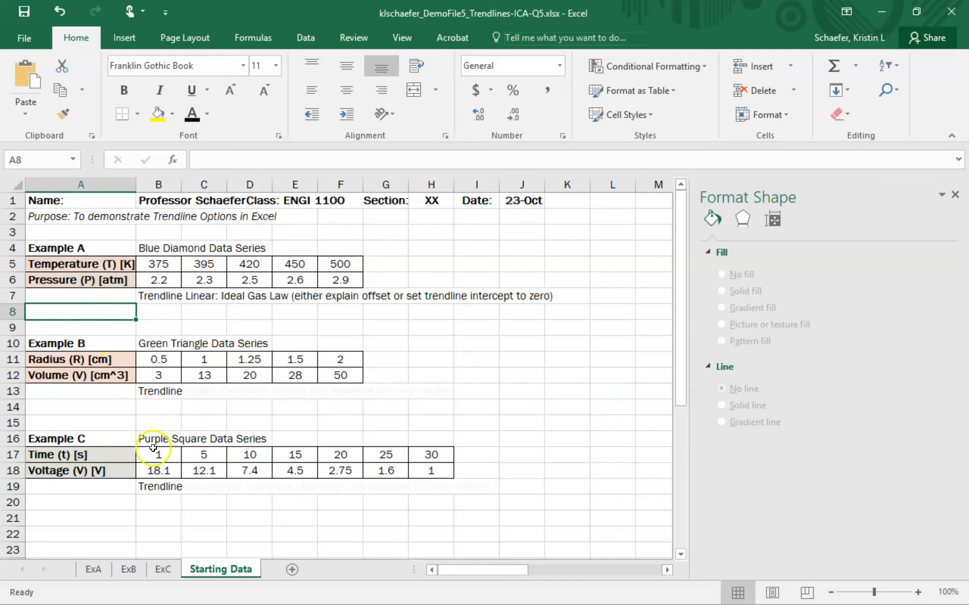
On the ExB chart, set the font size of the numbers on both the horizontal and vertical axes to 14
click(129, 570)
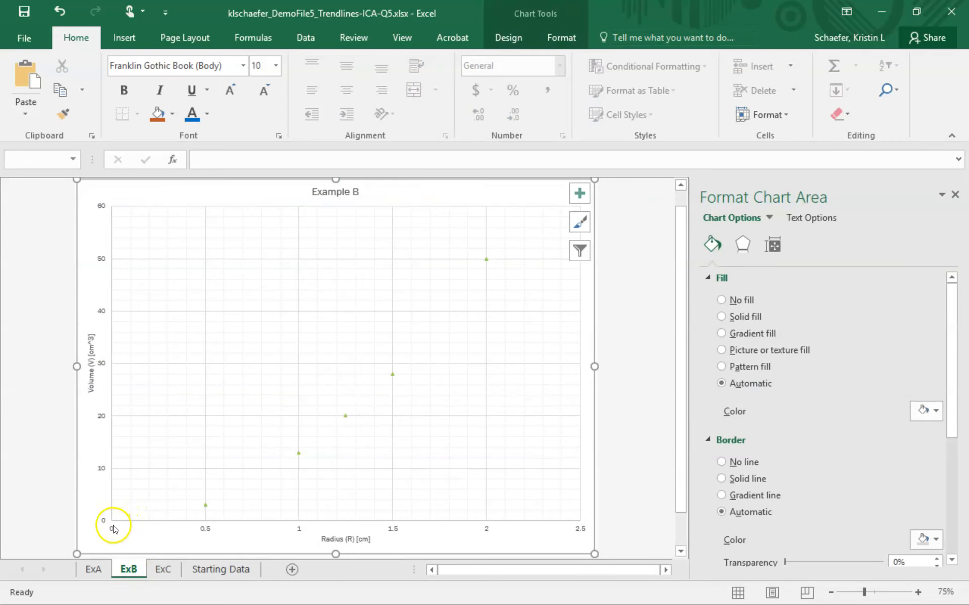
click(112, 532)
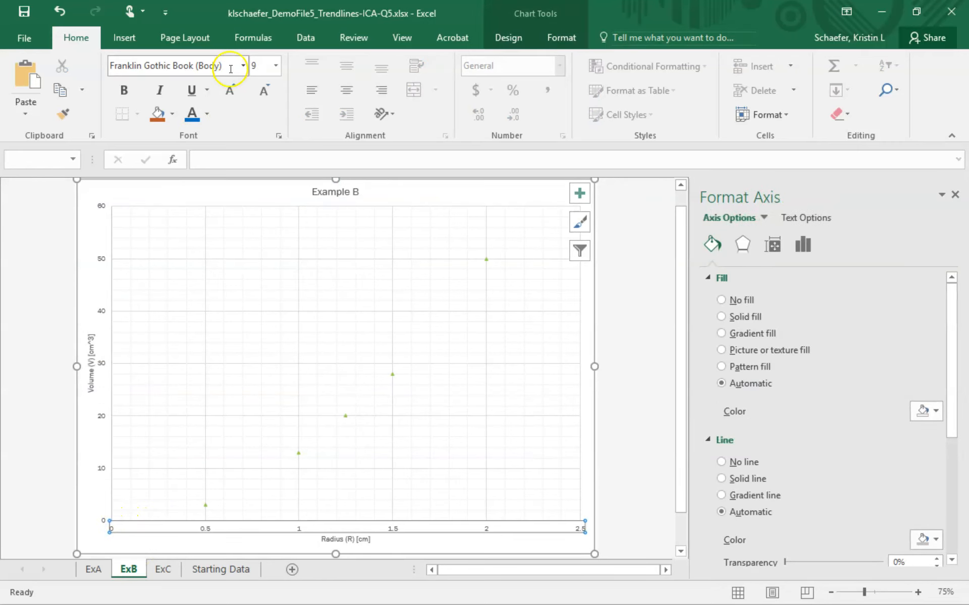
click(276, 67)
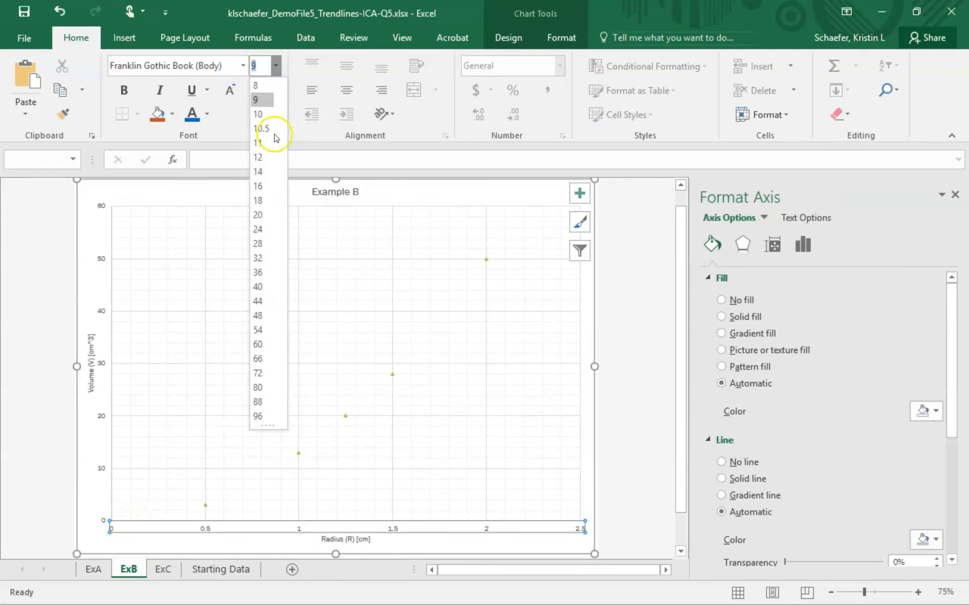
click(266, 172)
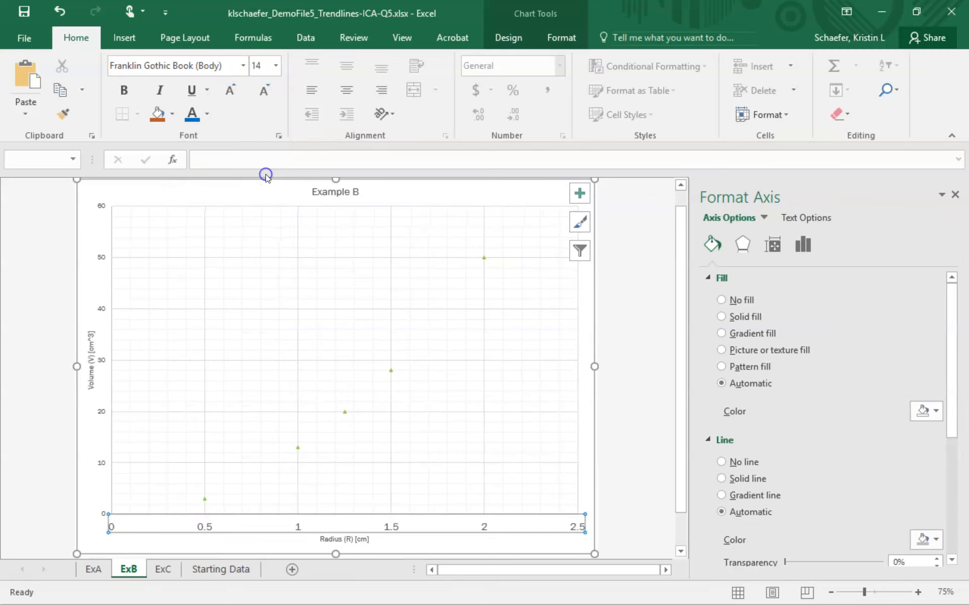
click(103, 259)
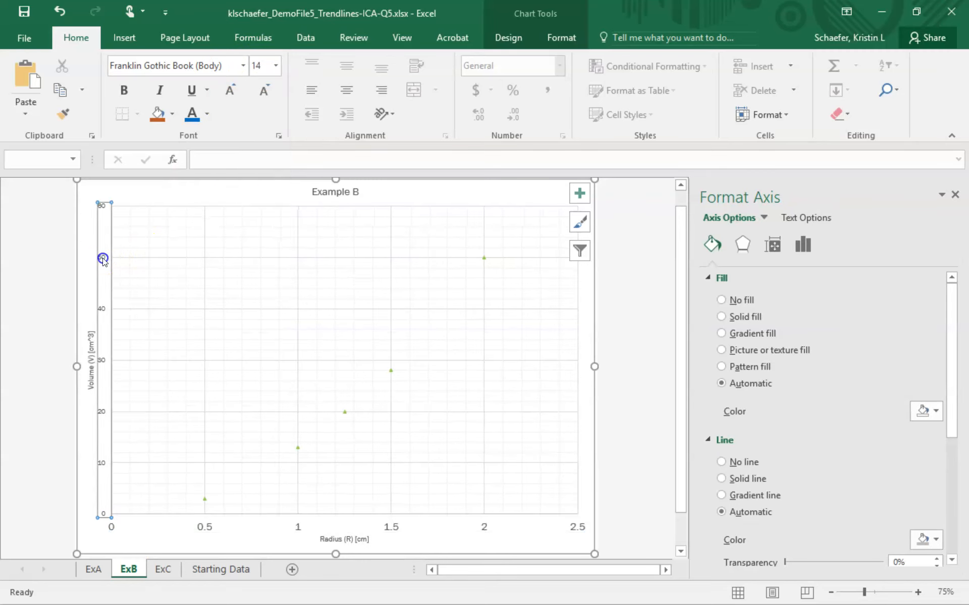
click(276, 67)
click(266, 173)
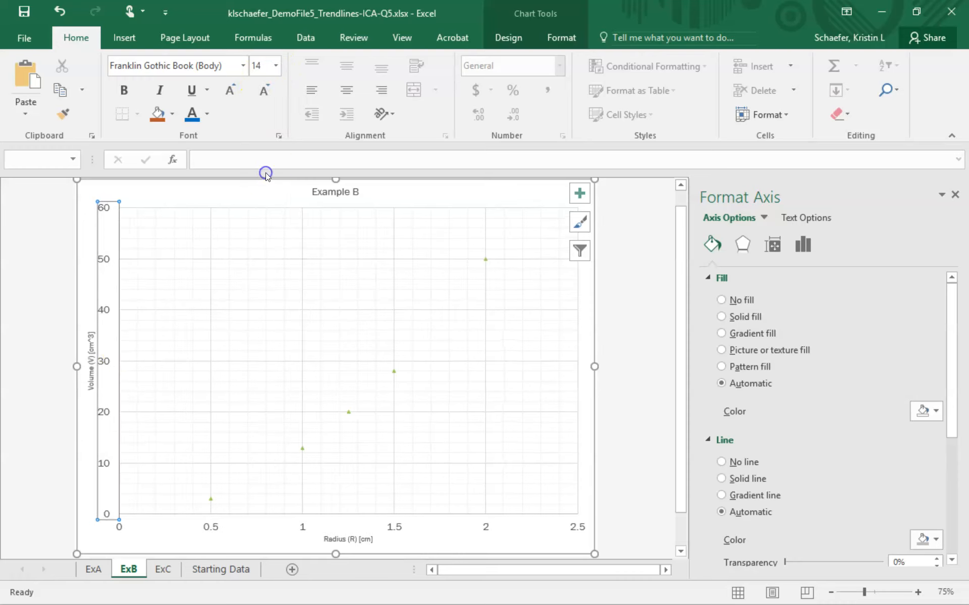
Make the vertical axis title, Volume (V) [cm^3], bold on the ExB chart
click(90, 370)
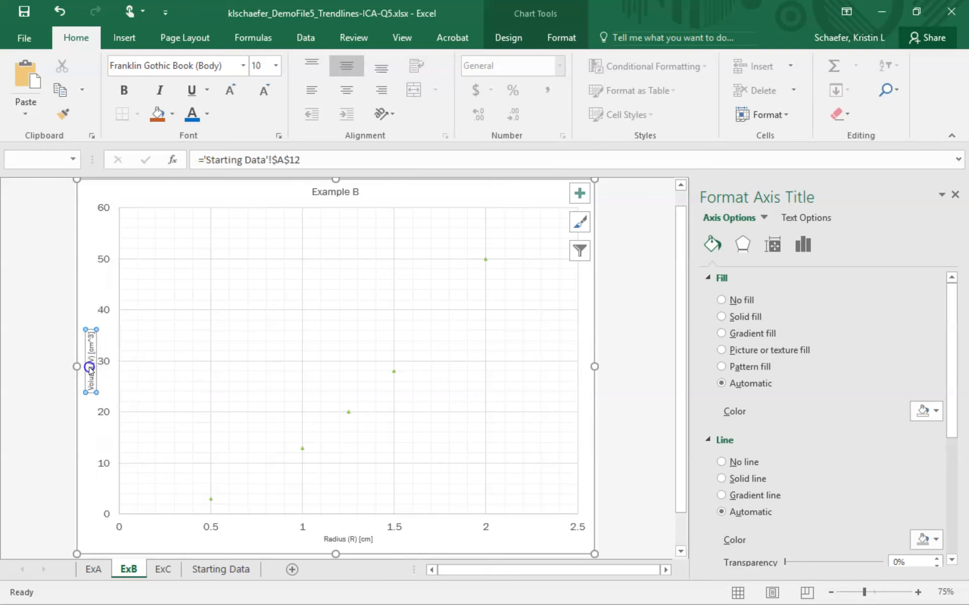
click(275, 66)
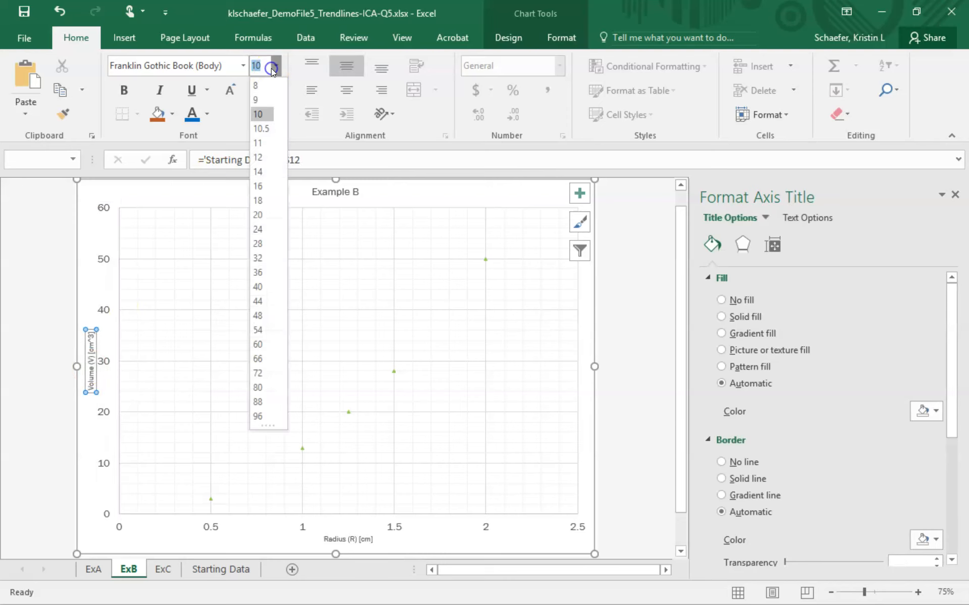
right_click(266, 183)
click(123, 90)
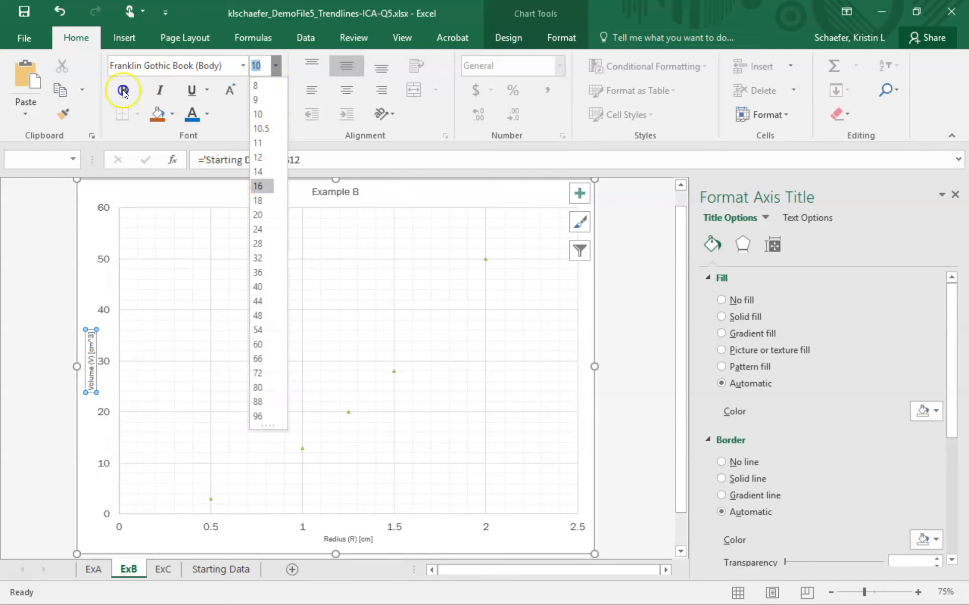
Set the horizontal axis title, Radius (R) [cm], to font size 16 and make it bold
right_click(345, 542)
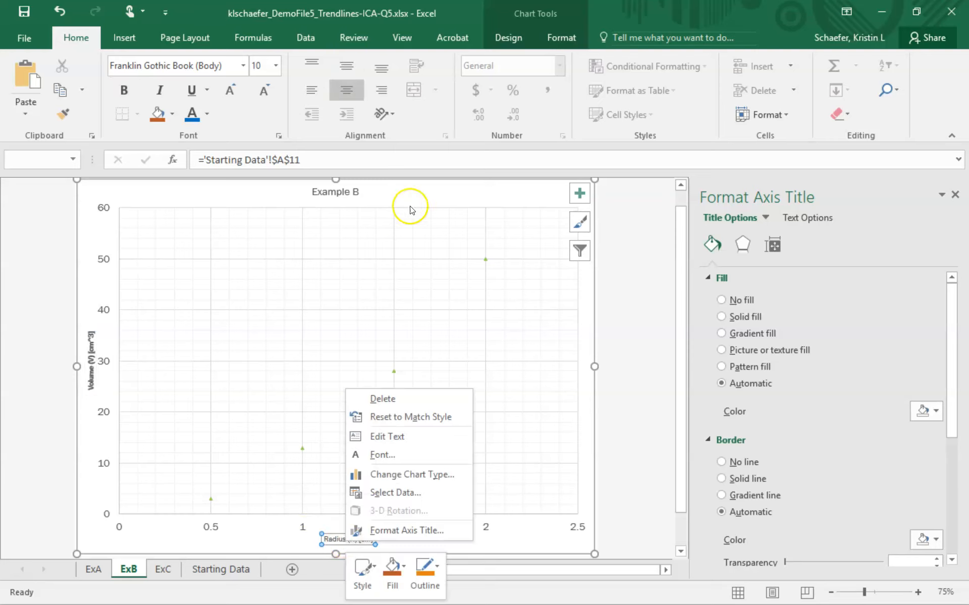
click(275, 64)
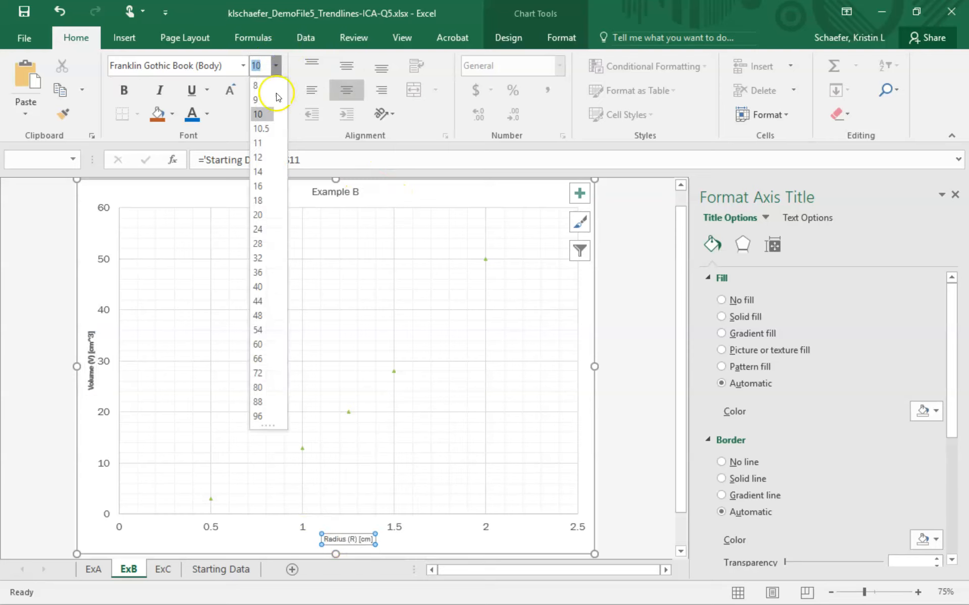
click(258, 186)
click(128, 91)
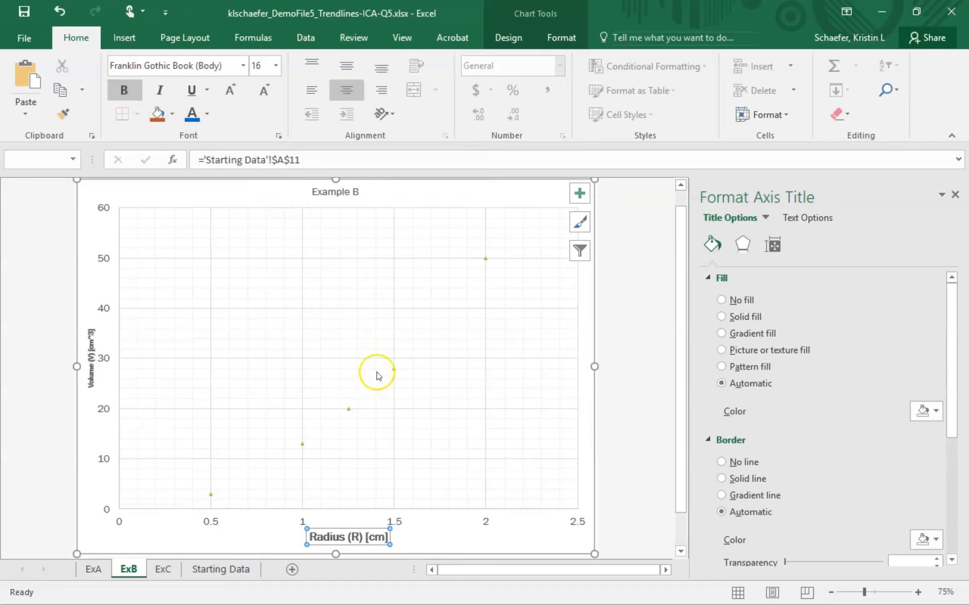
Set the size of the green triangle markers in the ExB data series to 12
mouse_move(394, 370)
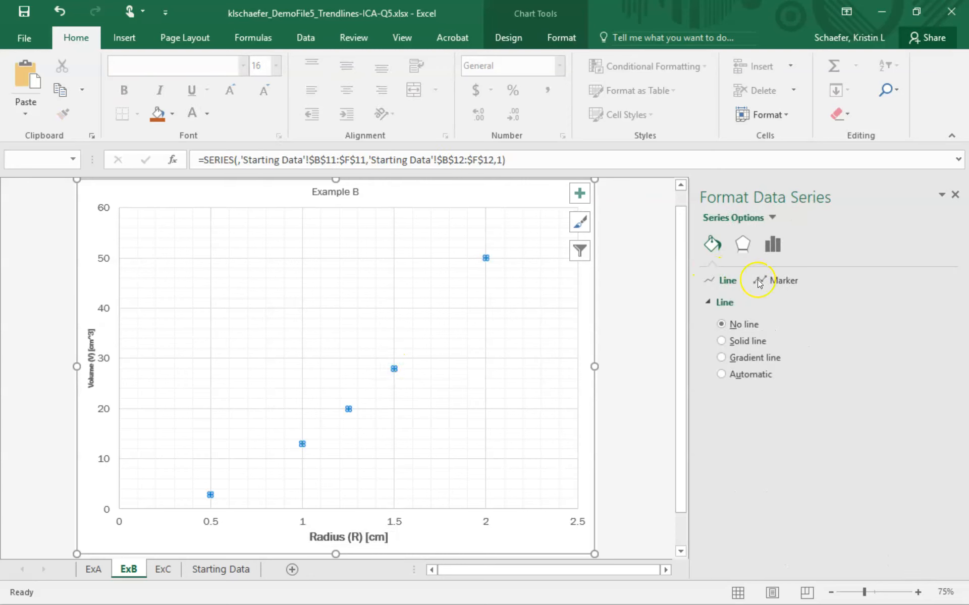
click(782, 280)
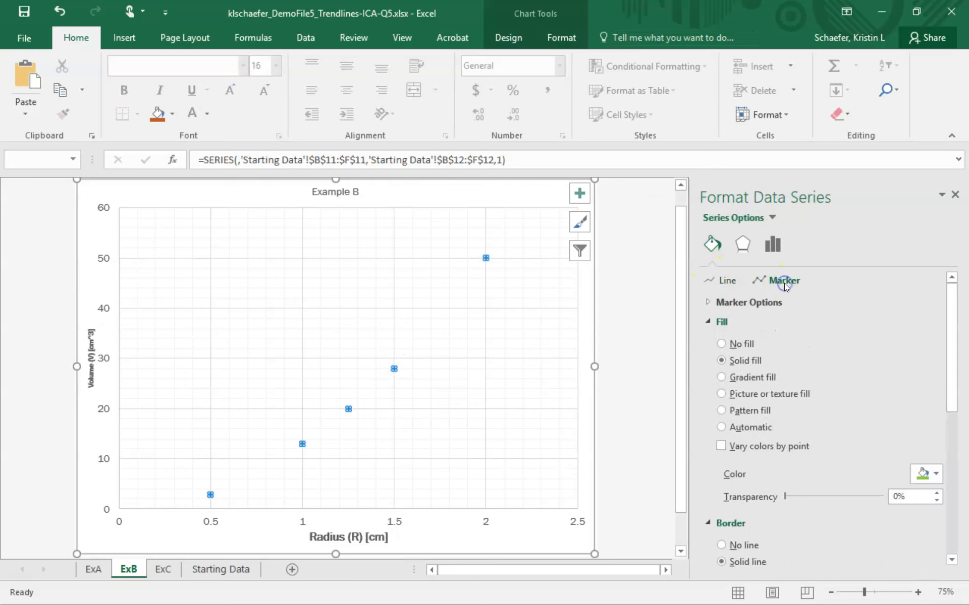
click(749, 302)
double_click(770, 397)
text(12)
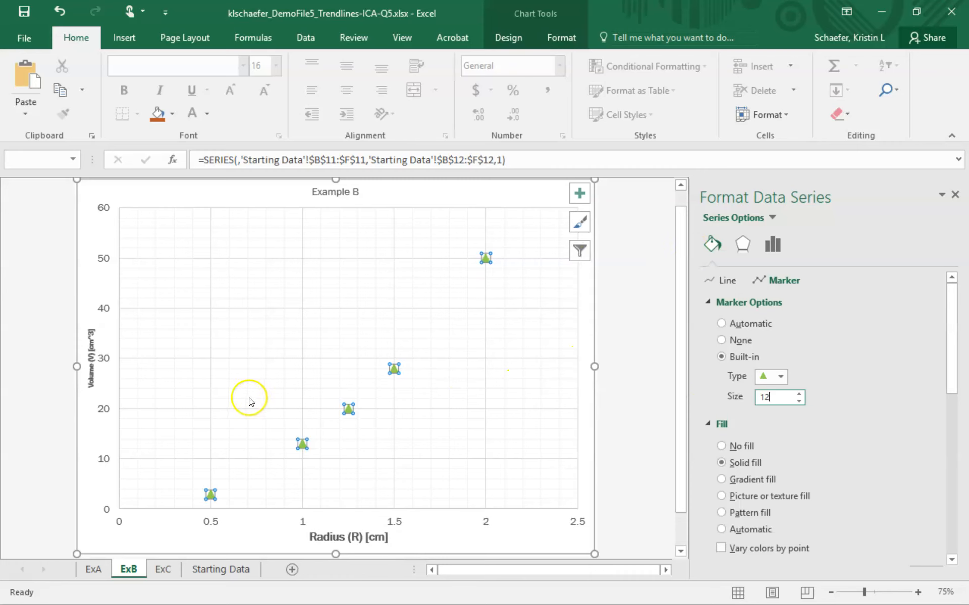
Set the font size of the vertical axis title, Volume (V) [cm^3], to 16
click(91, 371)
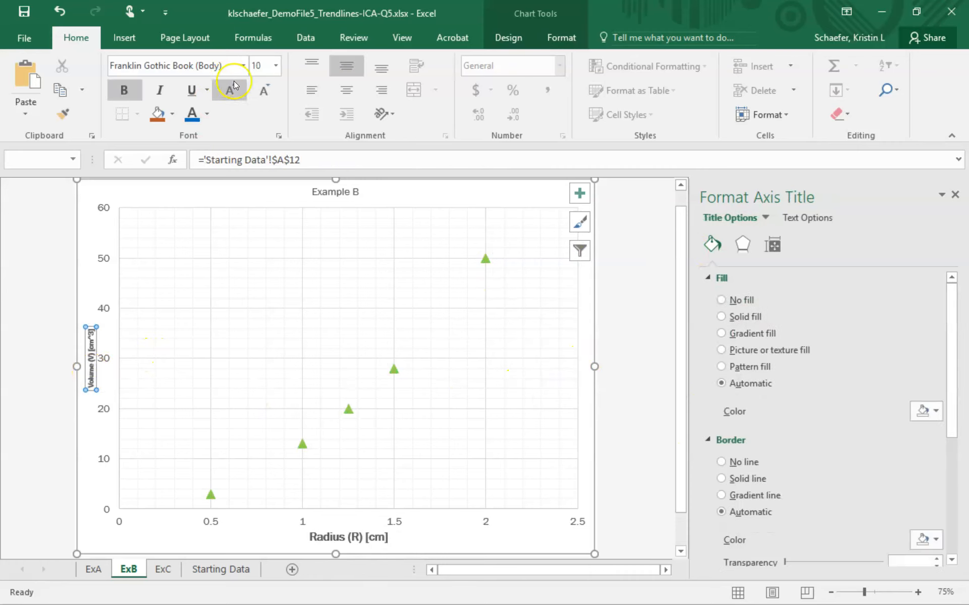
click(277, 66)
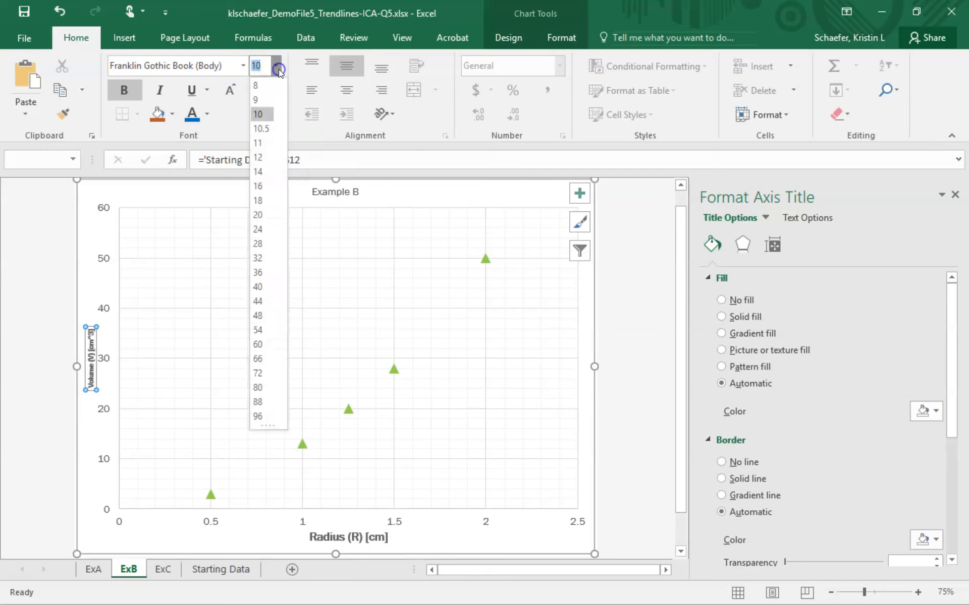
click(260, 186)
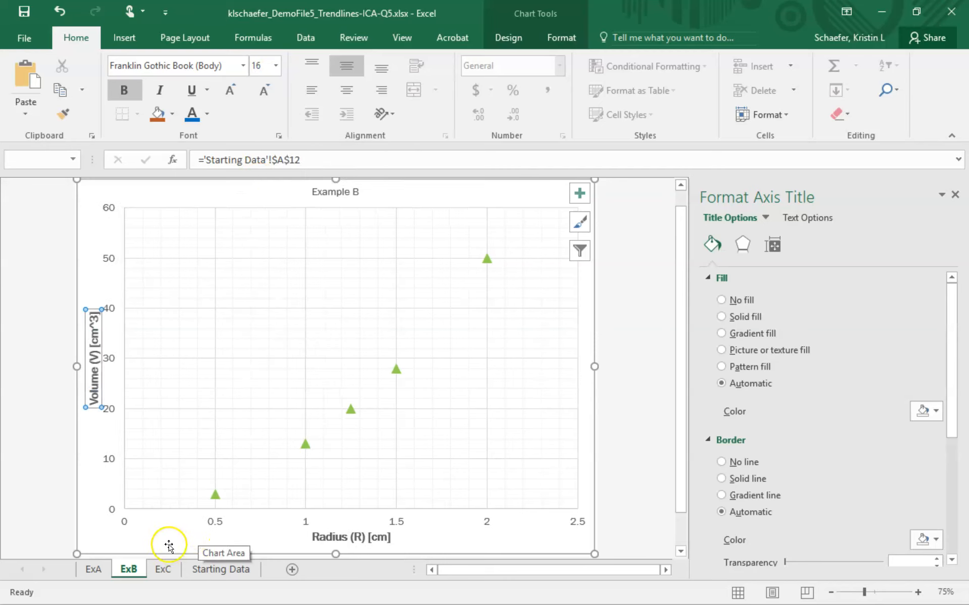
Add a trendline to the green triangle data series on the ExB chart
right_click(169, 547)
right_click(351, 409)
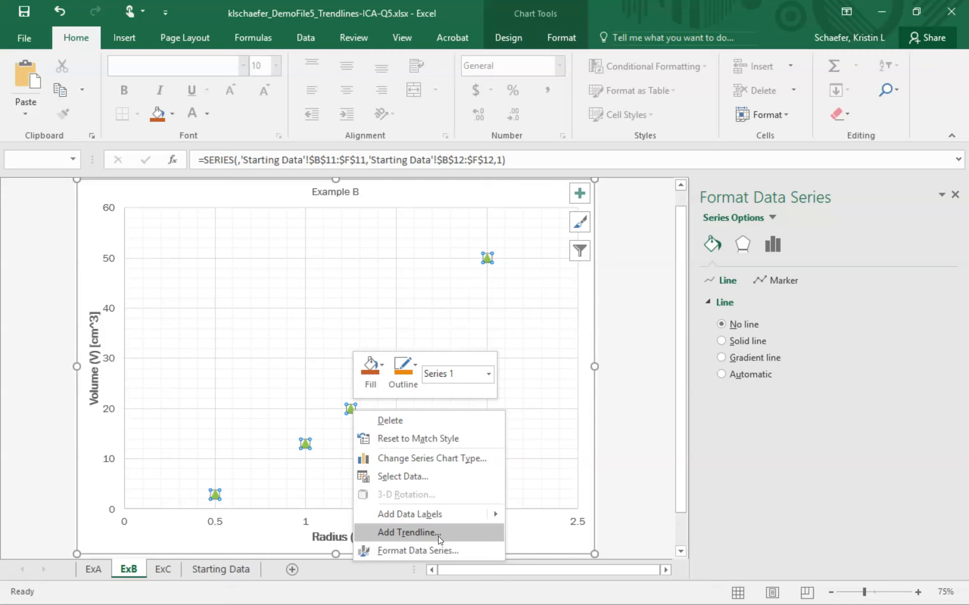
click(438, 533)
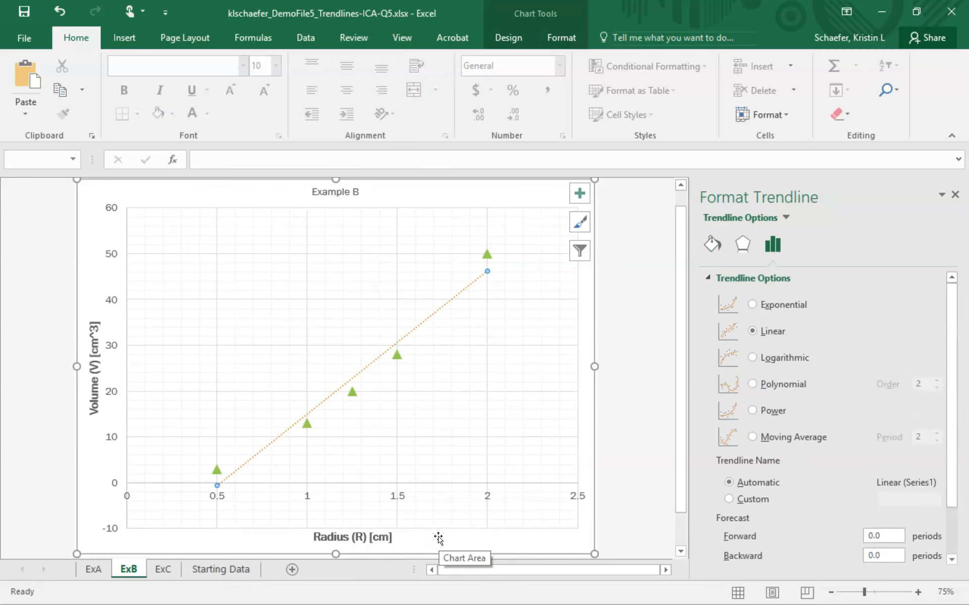
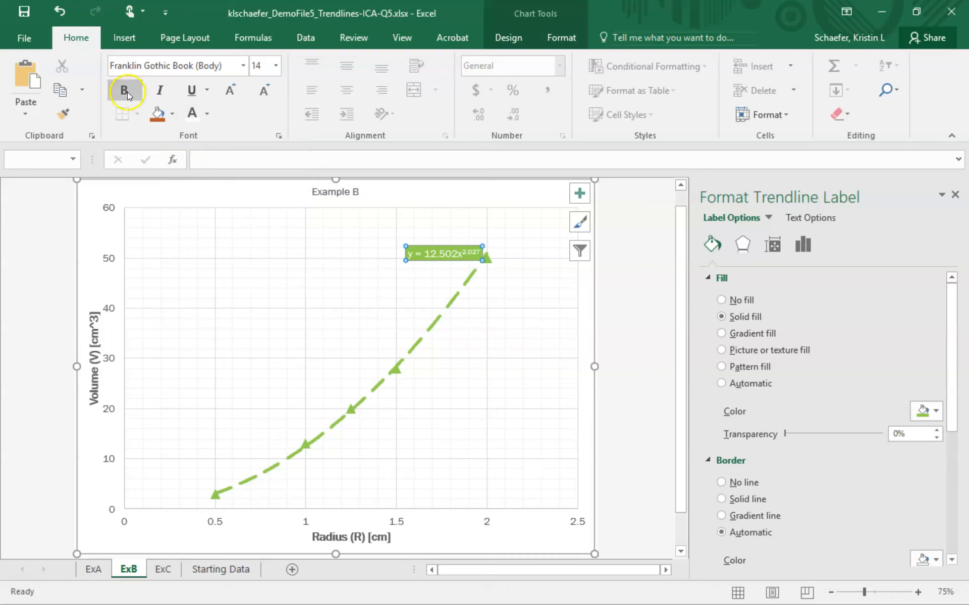
Make the Example B trendline equation label bold and move it beside the curve, above the 1.5 cm data point at about 45 cm^3
click(124, 91)
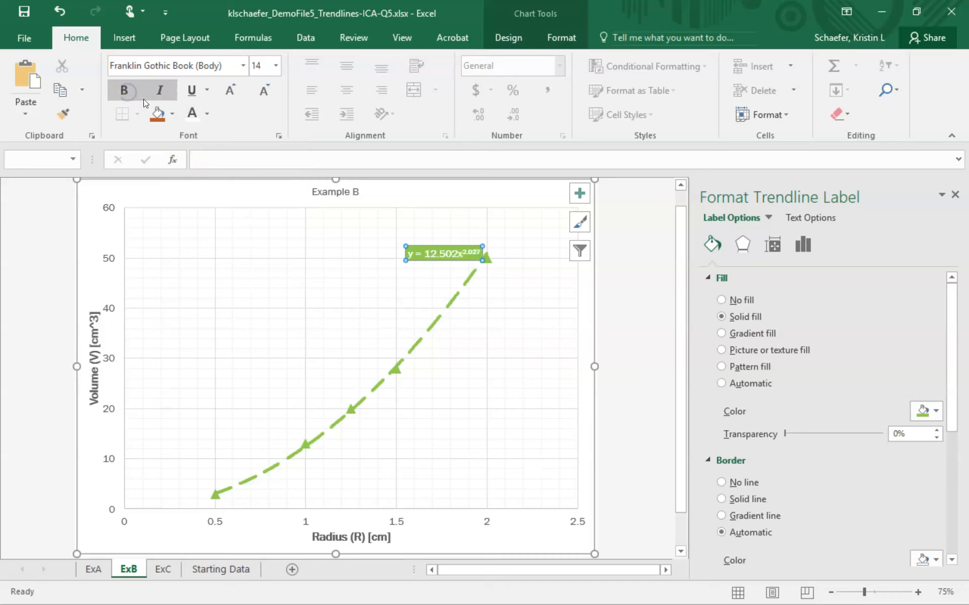
right_click(434, 247)
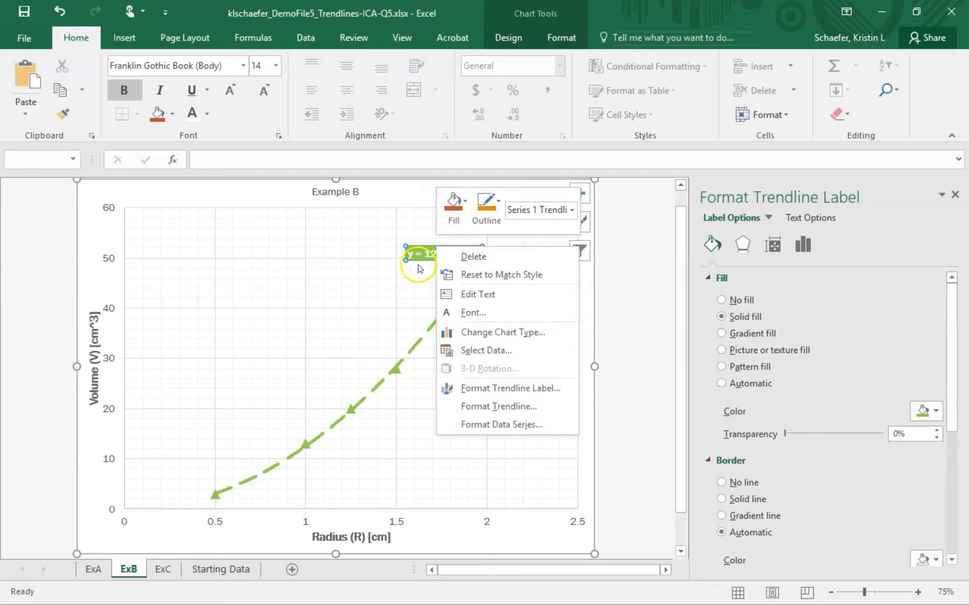
click(418, 265)
right_click(418, 262)
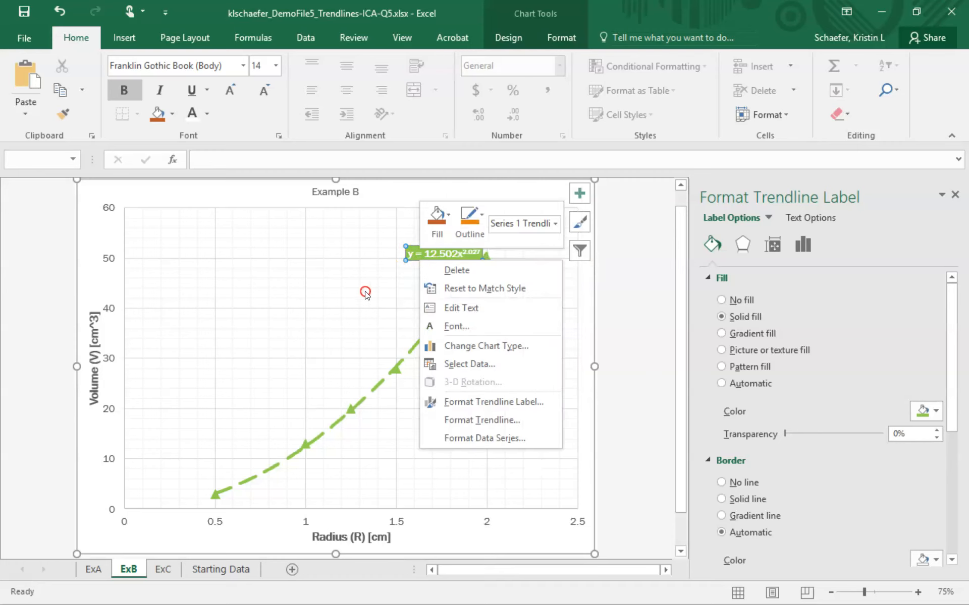
click(403, 255)
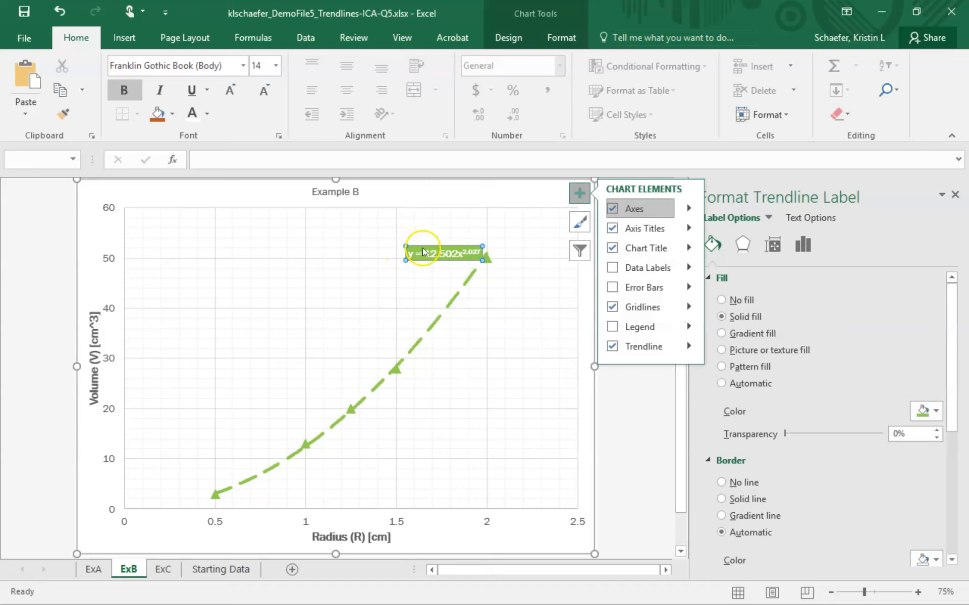
click(422, 247)
click(421, 243)
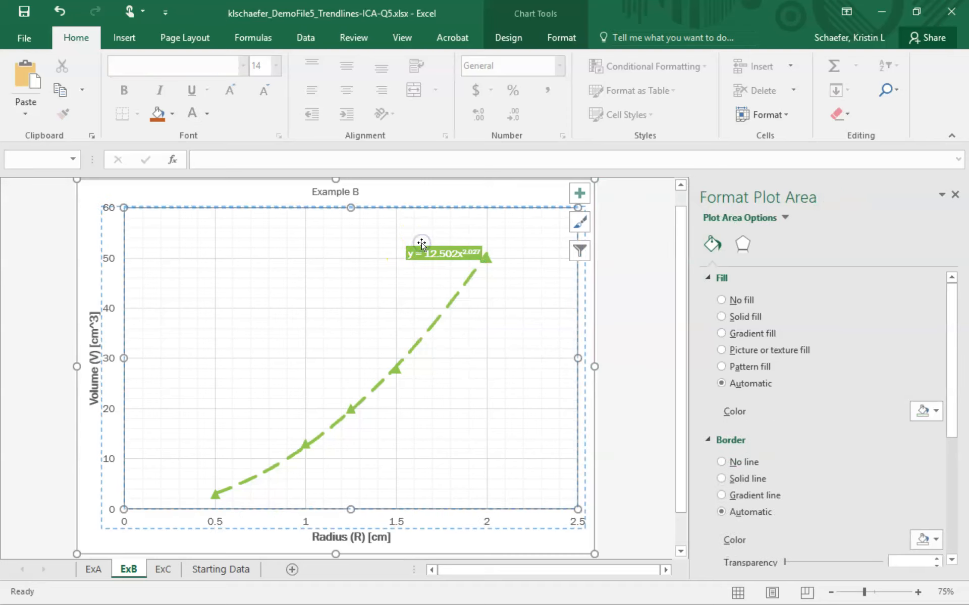
key(Escape)
key(Escape)
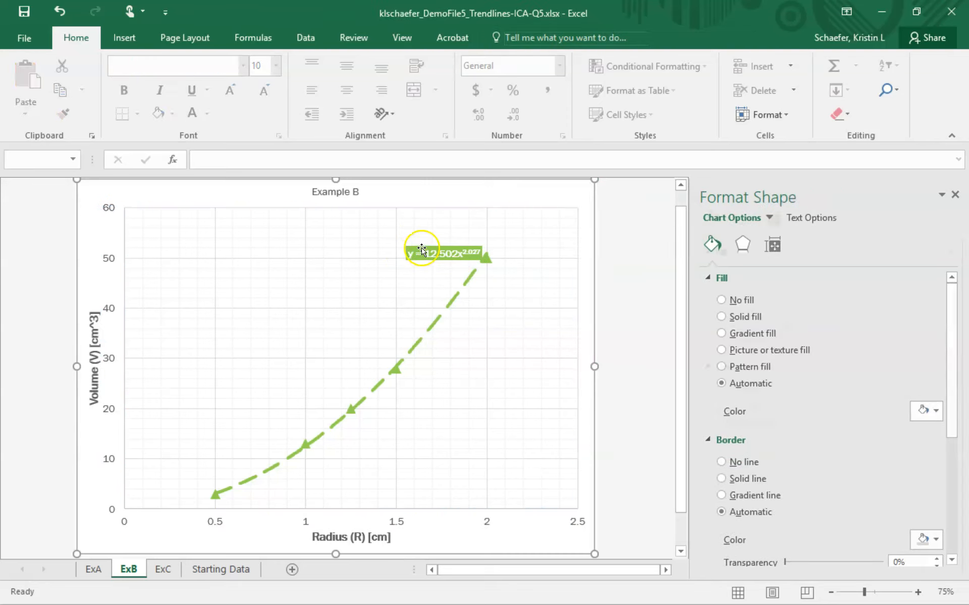
click(428, 257)
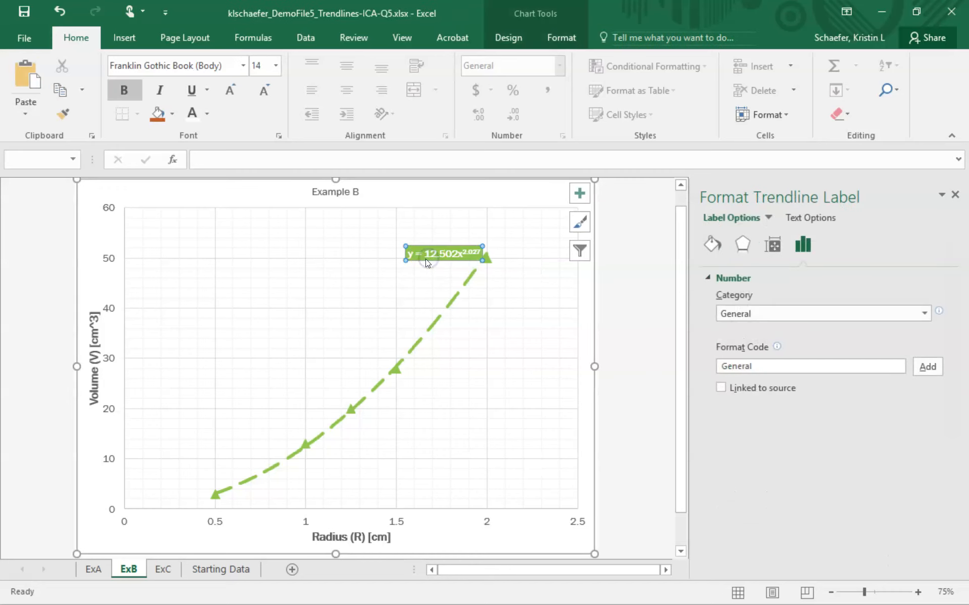
right_click(425, 258)
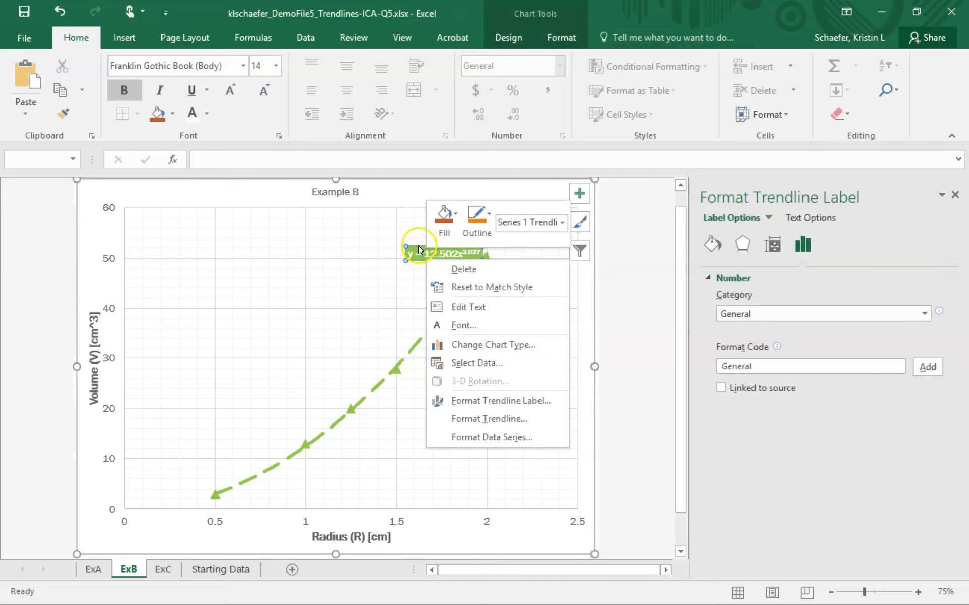
key(Escape)
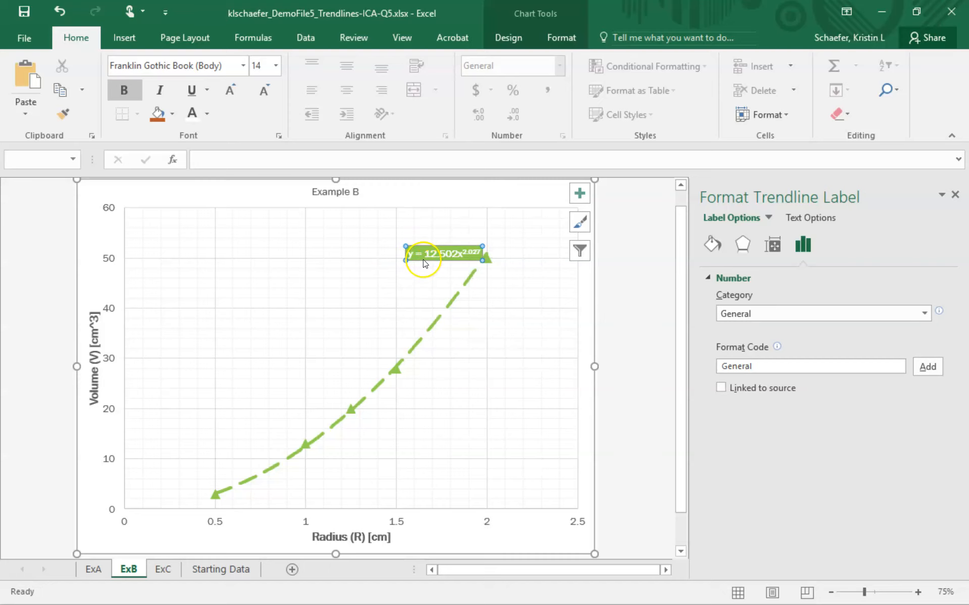
drag(422, 258, 377, 291)
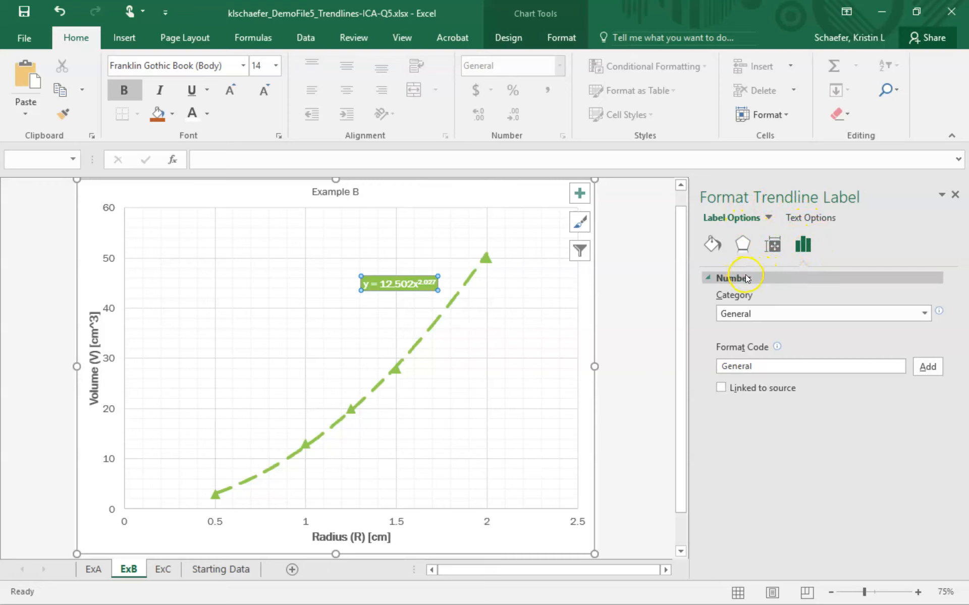
Format the Example B trendline equation label with the Number category and 1 decimal place
click(767, 313)
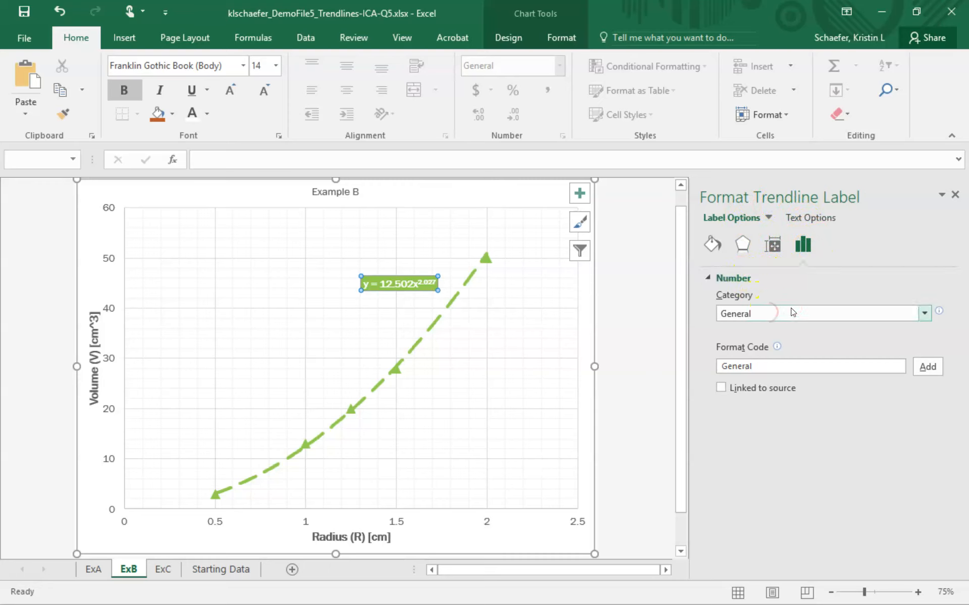
click(925, 318)
click(897, 314)
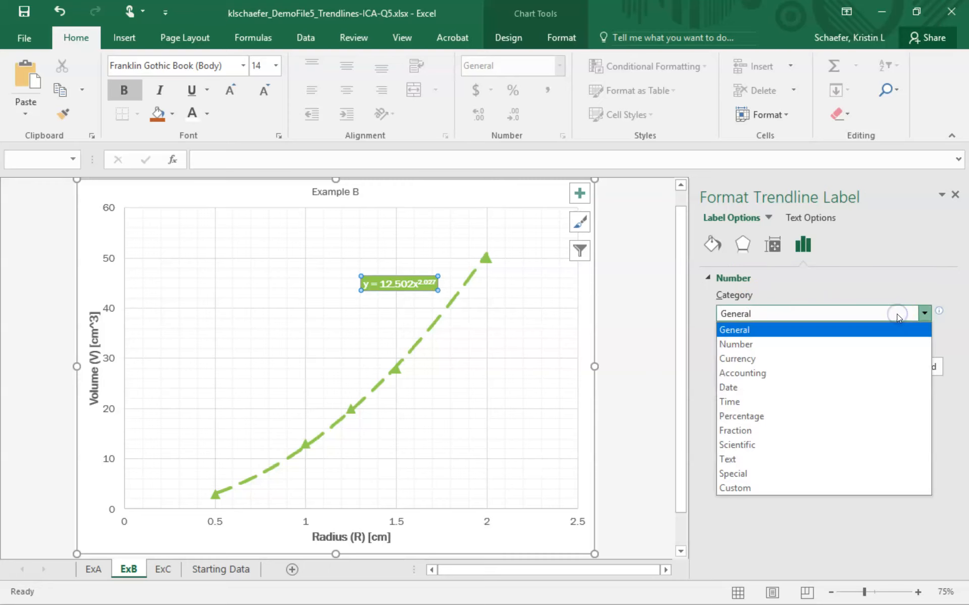
click(825, 345)
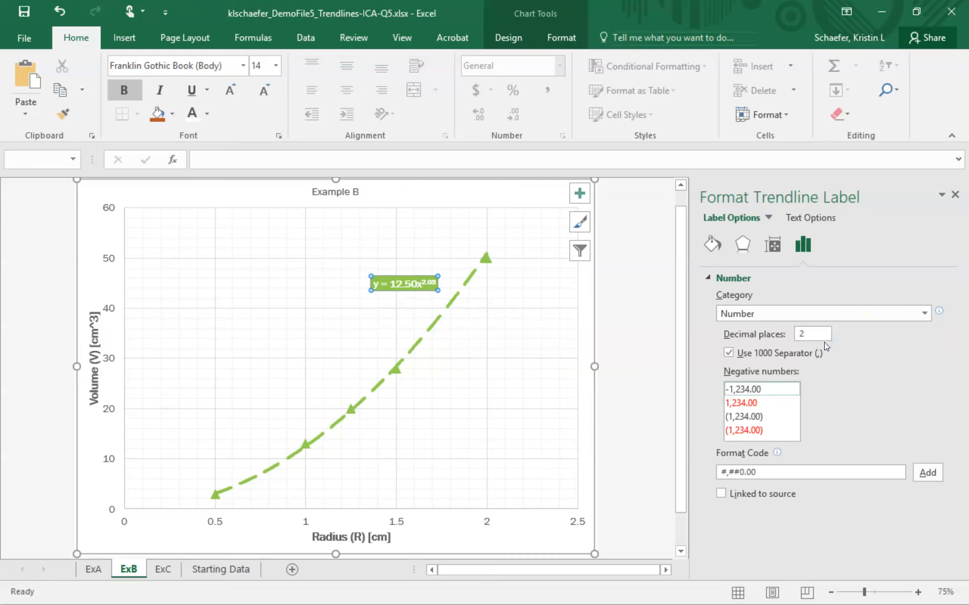
click(813, 331)
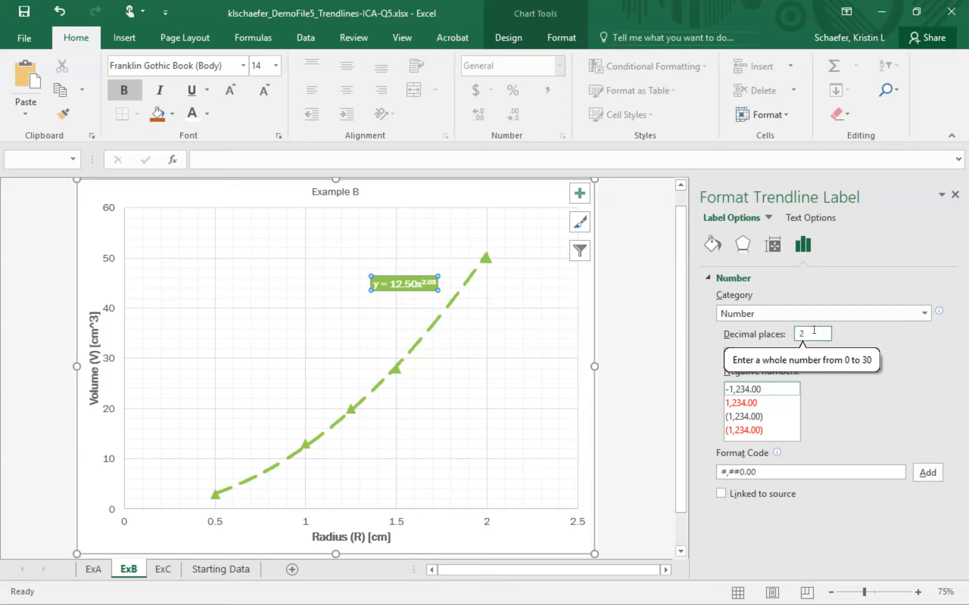
key(BackSpace)
text(1)
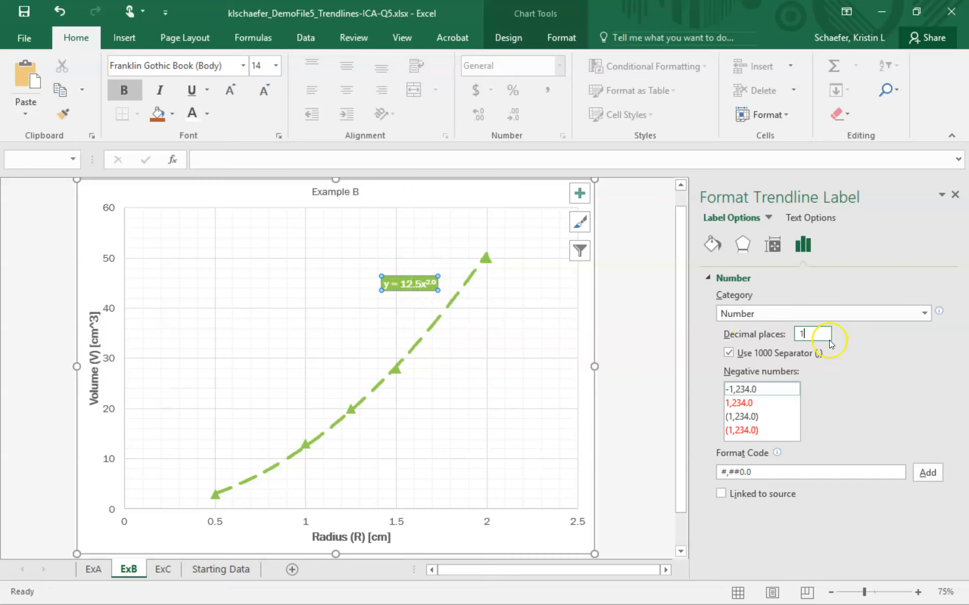
Try the Example B equation label with 0 decimal places, and set it back to 1
key(BackSpace)
text(0)
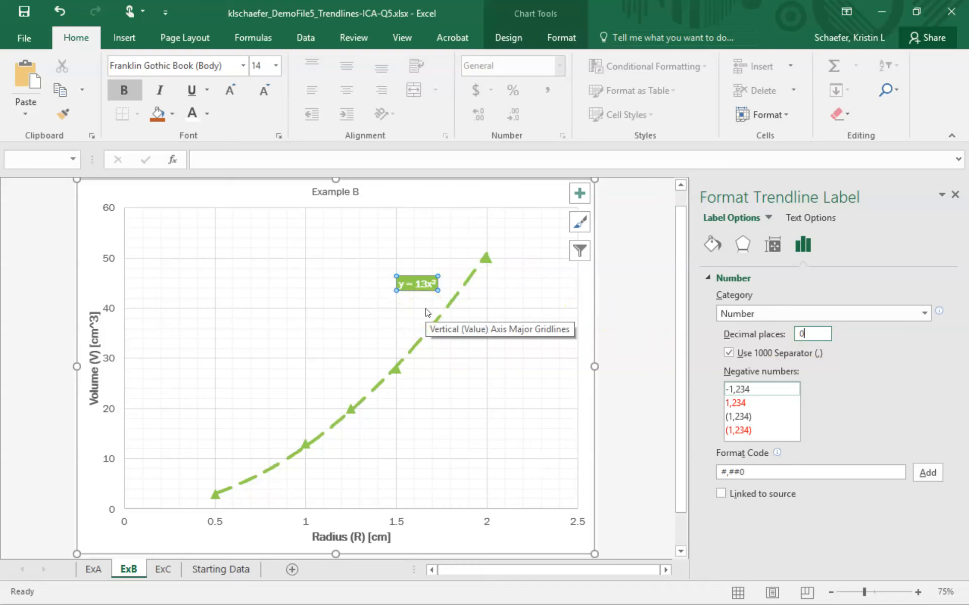
key(BackSpace)
text(1)
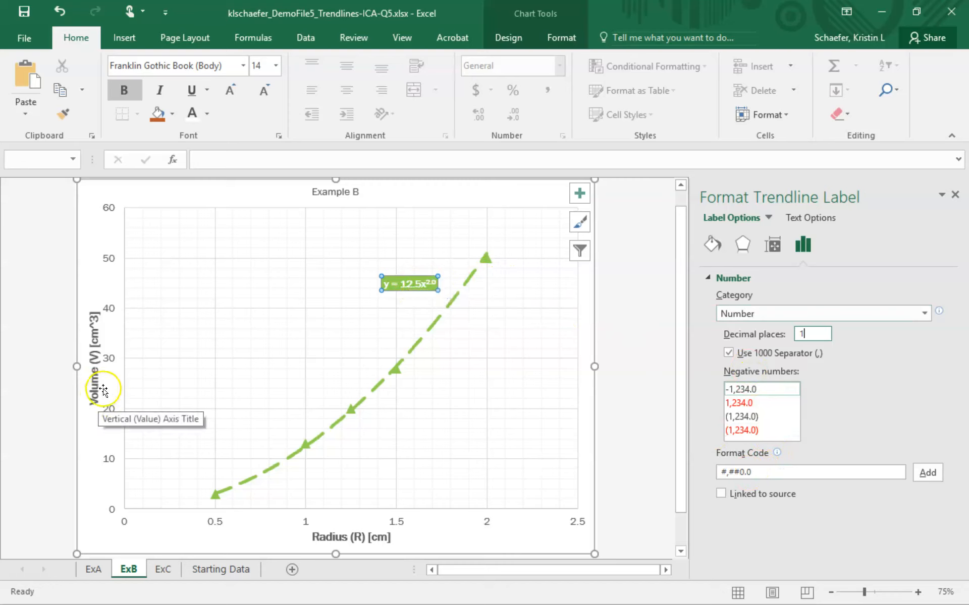
Replace y with V and x with R in the Example B equation label so it reads V = 12.5R^2.0
click(388, 284)
key(BackSpace)
text(V)
click(421, 284)
text(R)
key(Delete)
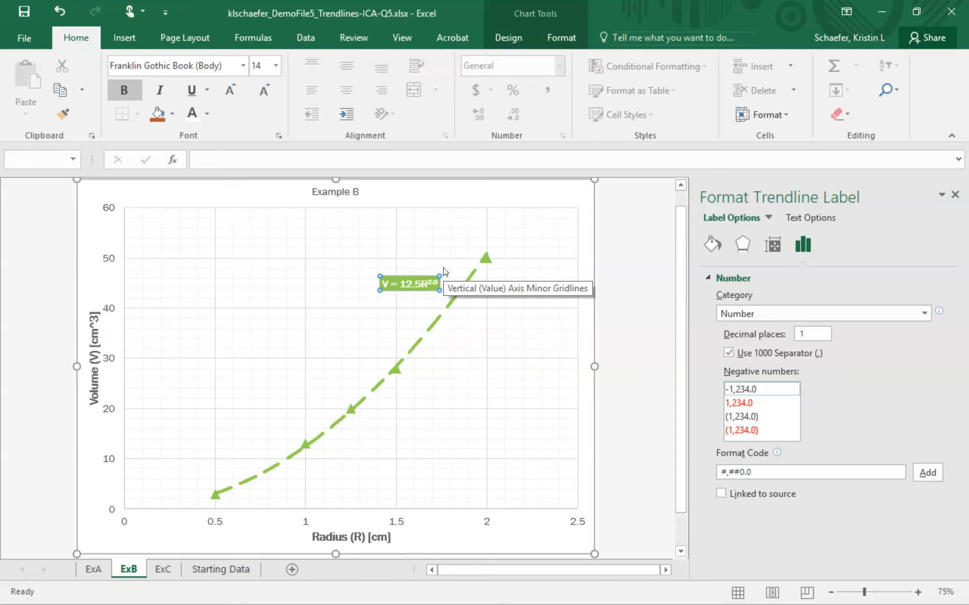
key(BackSpace)
key(BackSpace)
key(ctrl+z)
key(ctrl+y)
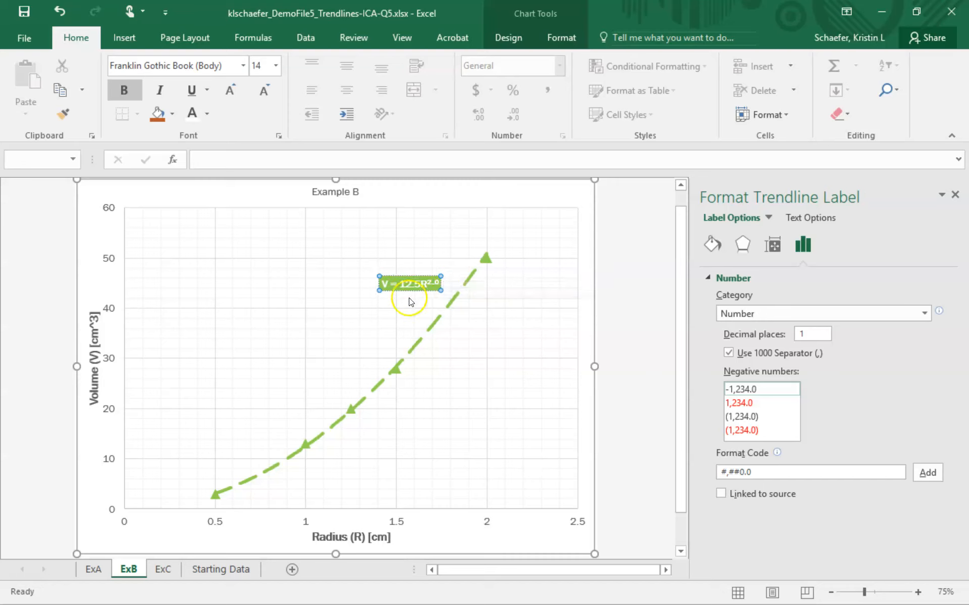
click(382, 321)
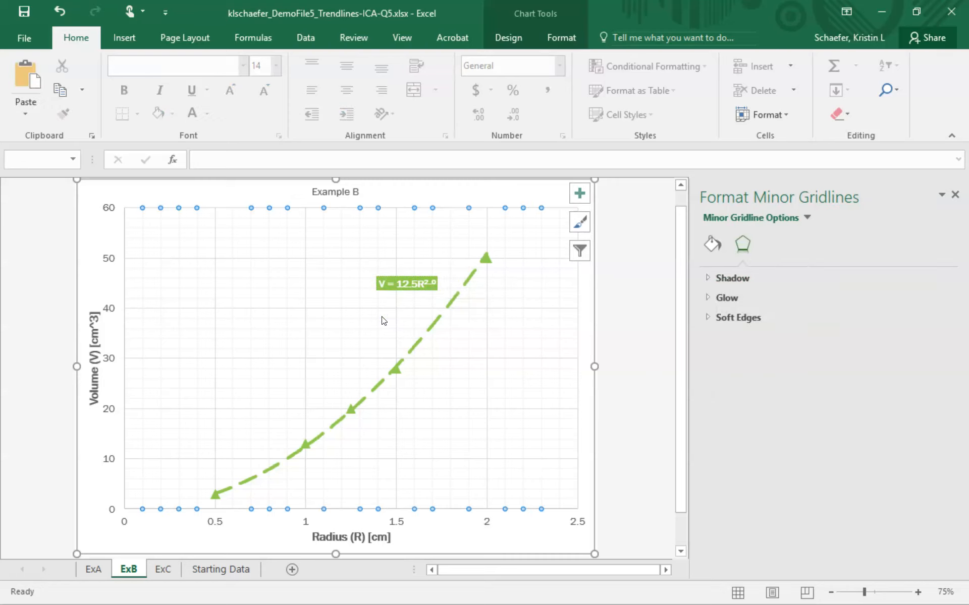
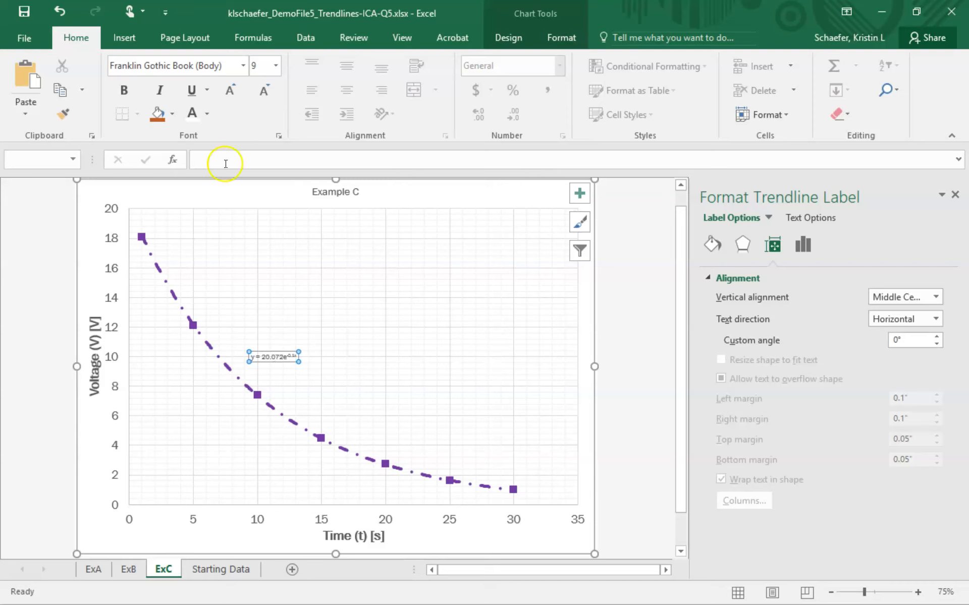
Set the Example C trendline equation label's font size to 16 and move it off the curve, to about 12 s and 12 V
click(277, 71)
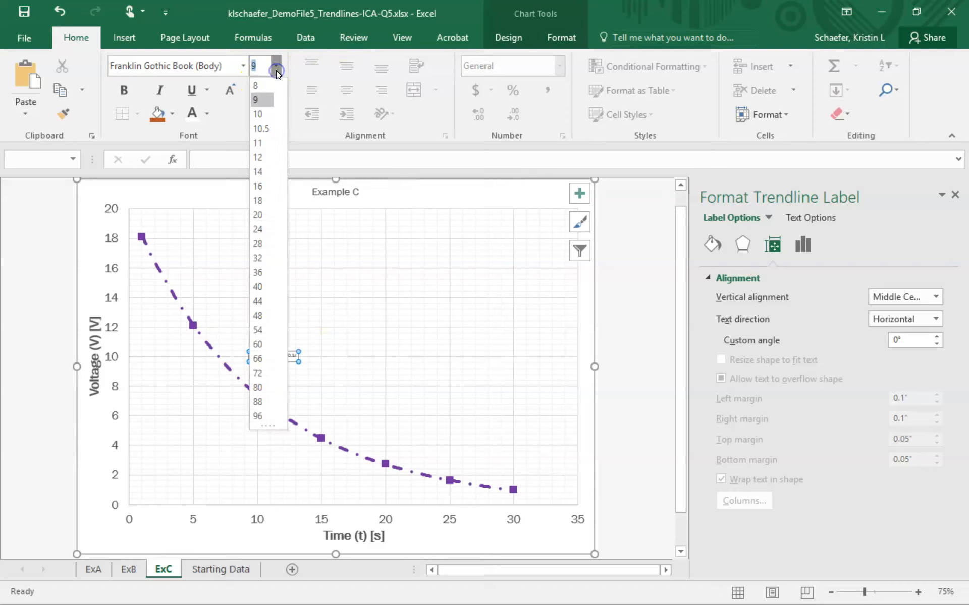
click(264, 186)
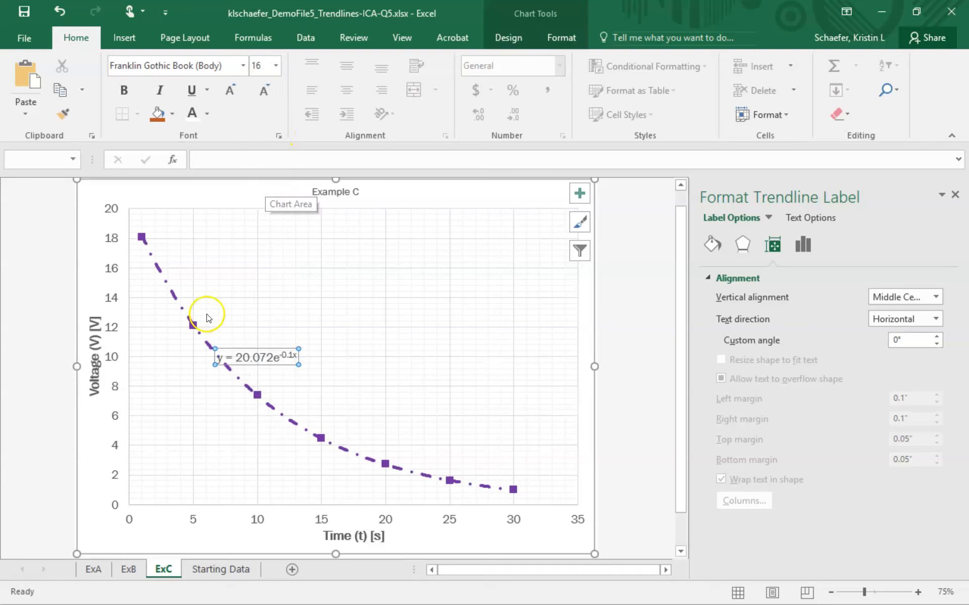
drag(240, 351, 262, 325)
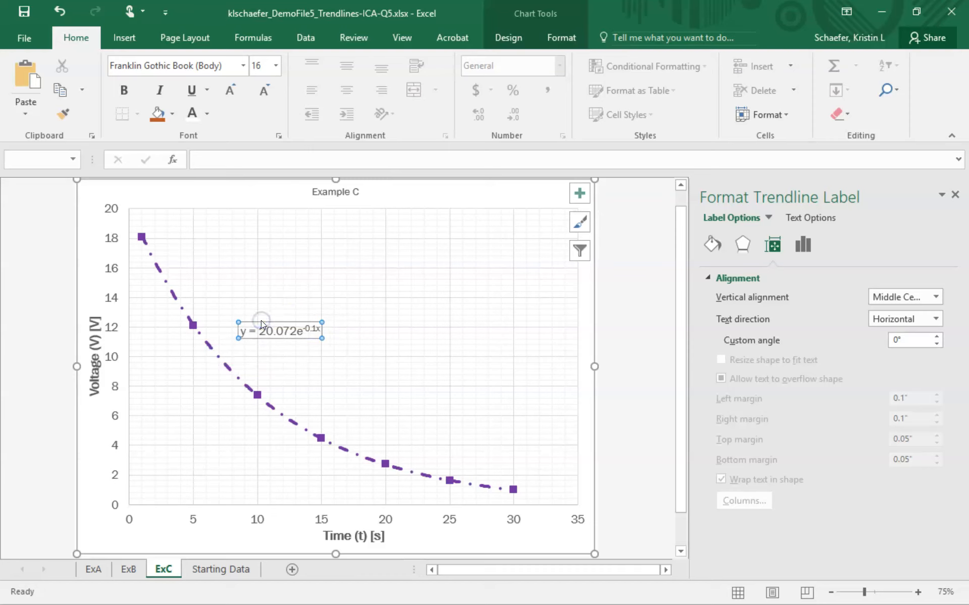
Give the Example C equation label a solid white fill and a purple border
click(713, 246)
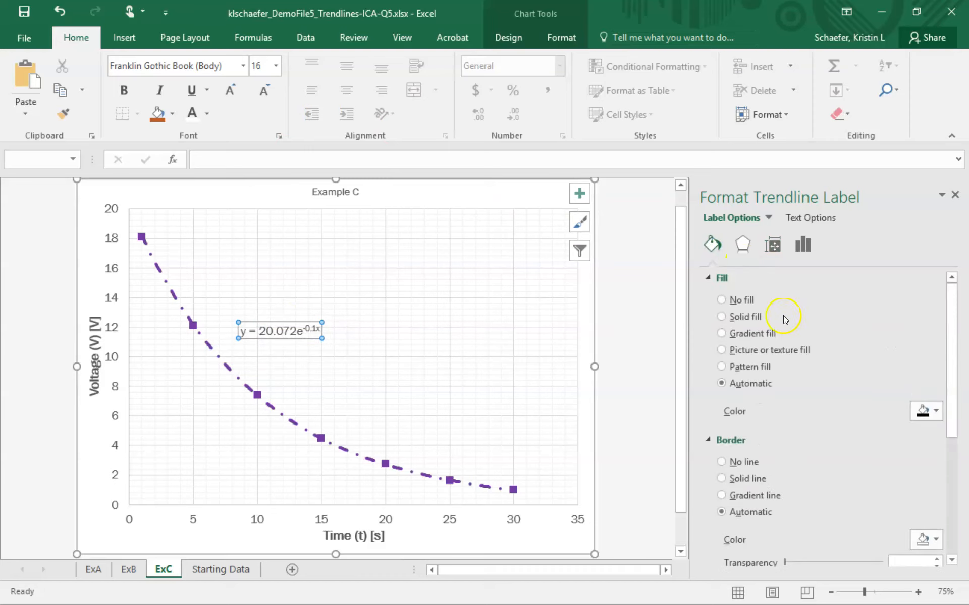
click(744, 317)
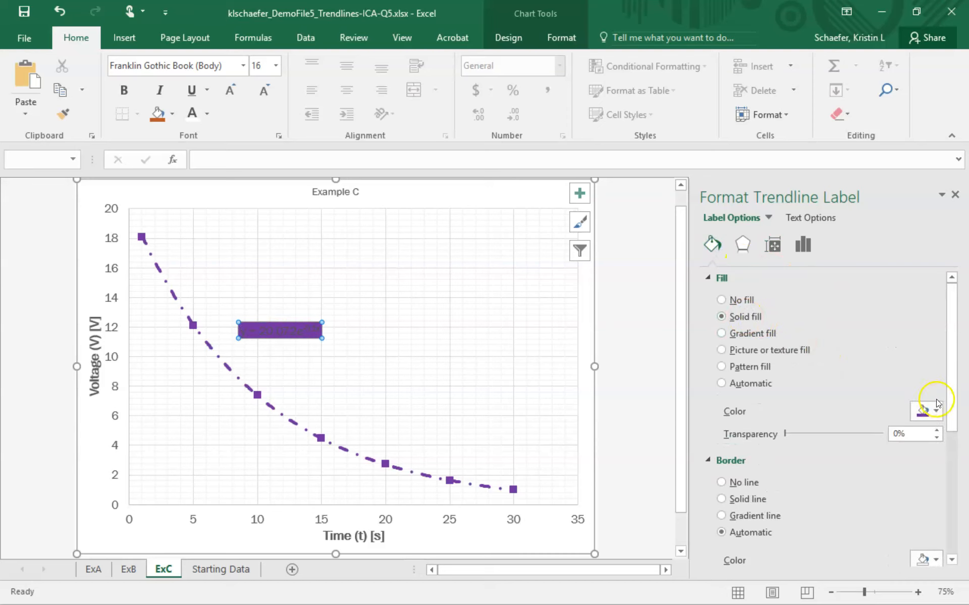
click(915, 409)
click(841, 446)
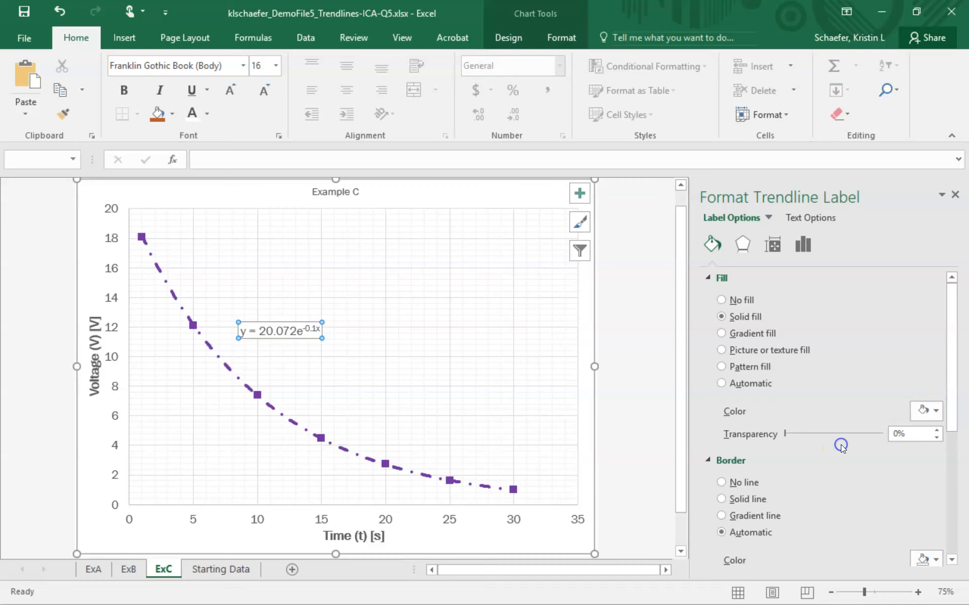
click(914, 558)
click(918, 551)
click(928, 557)
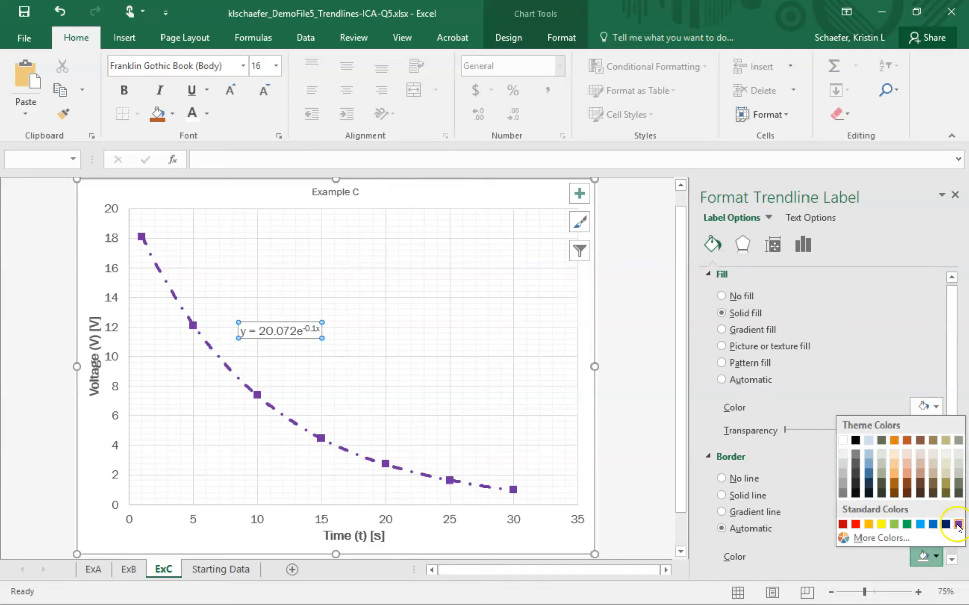
click(957, 525)
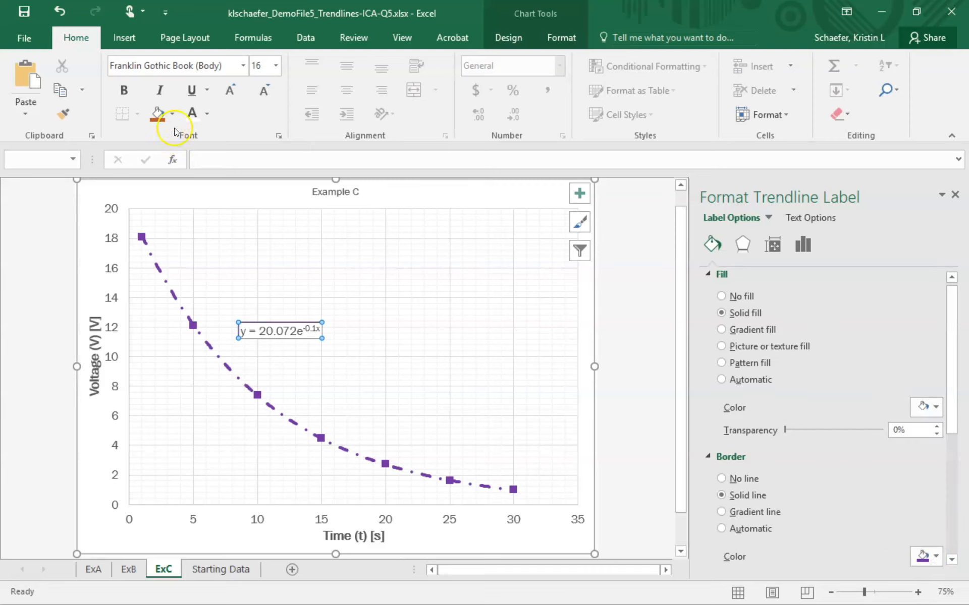
Make the Example C equation text purple and bold, and shift the label slightly closer to the curve
click(207, 112)
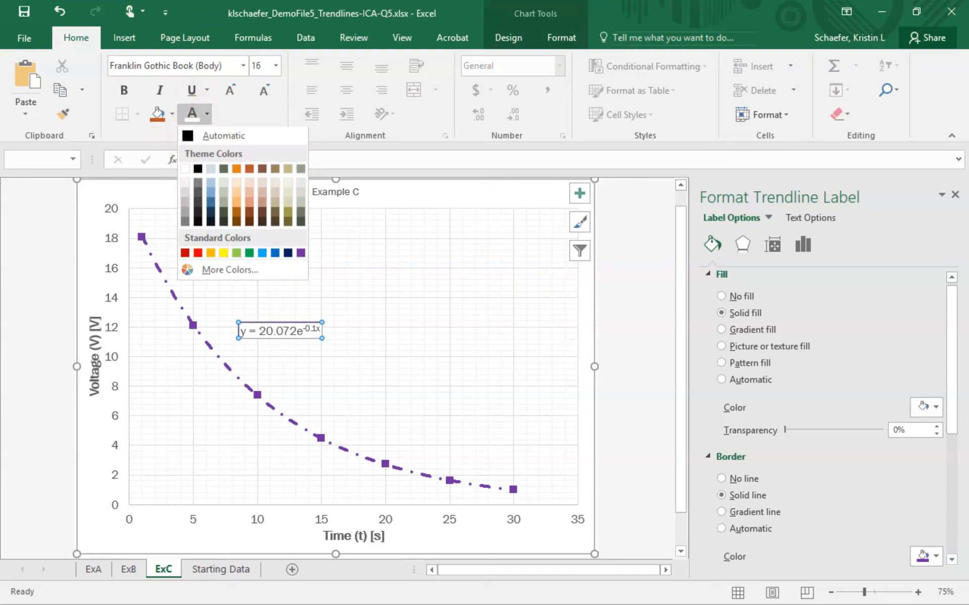
click(300, 254)
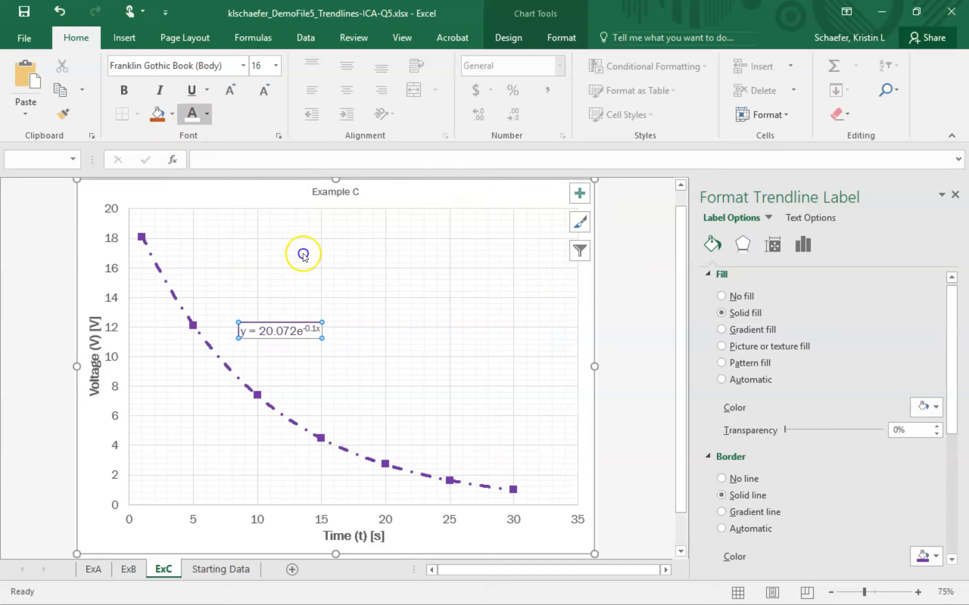
click(135, 81)
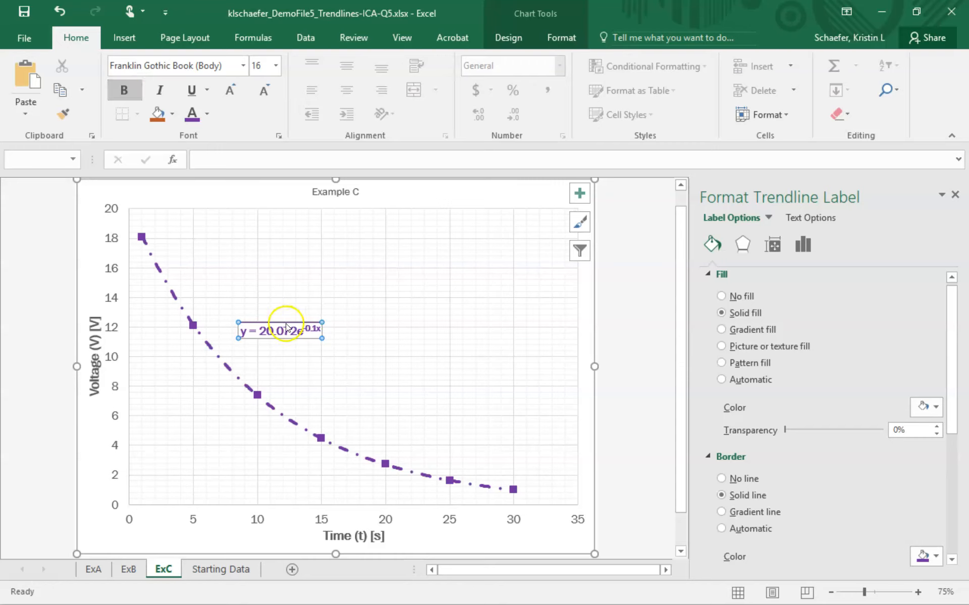
drag(287, 323, 270, 324)
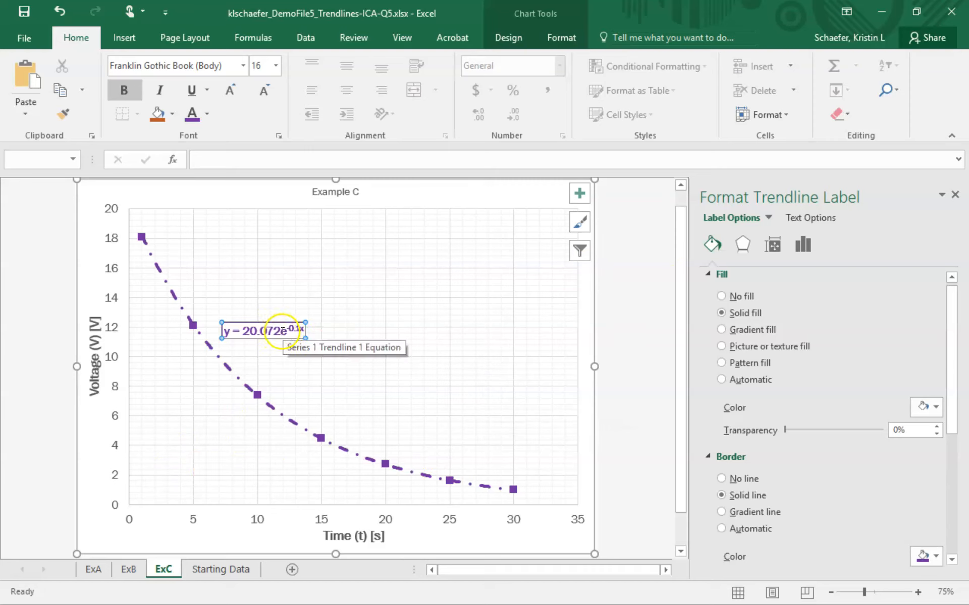
Format the Example C equation label with the Number category and 1 decimal place
click(277, 337)
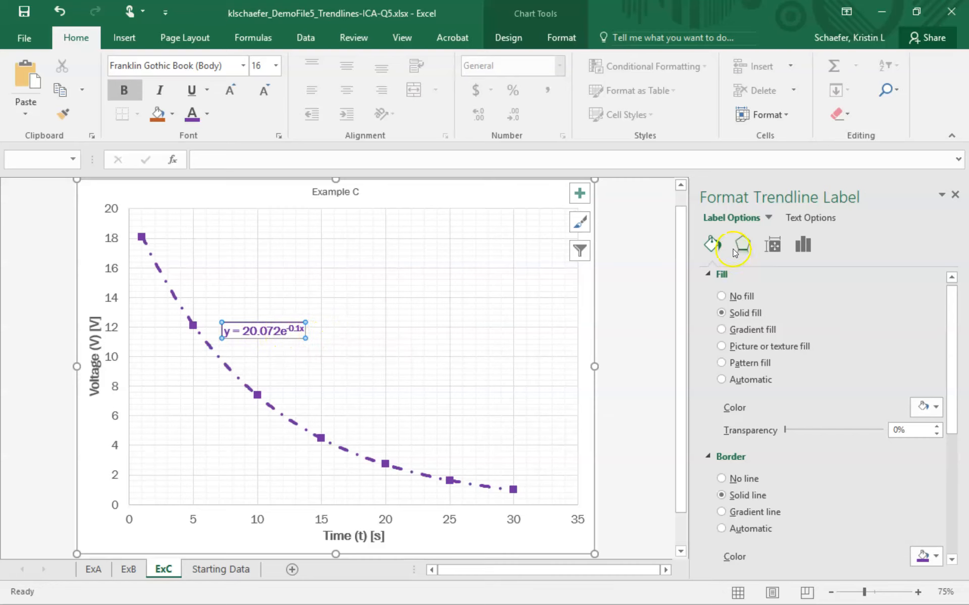
click(808, 244)
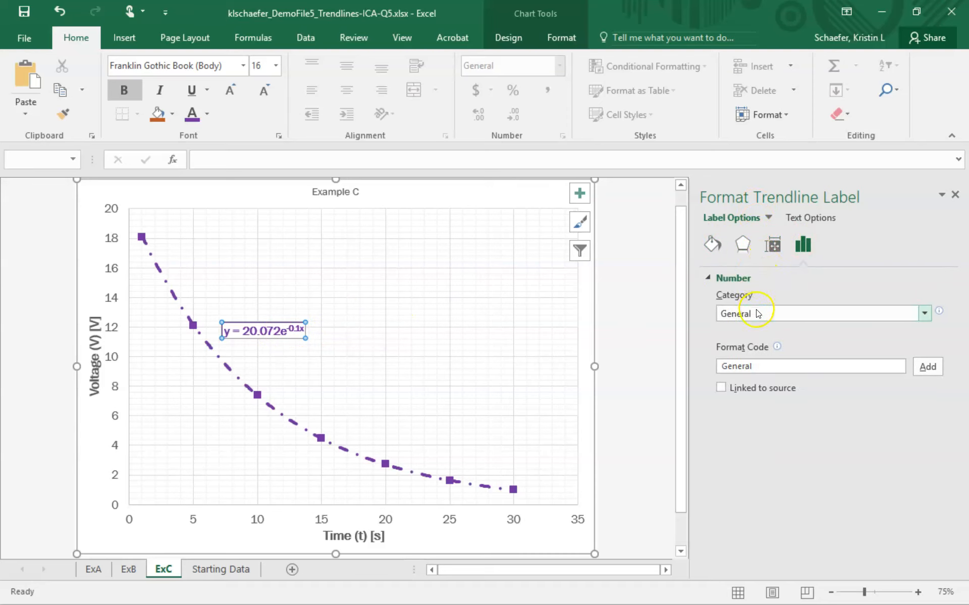
click(911, 313)
click(864, 339)
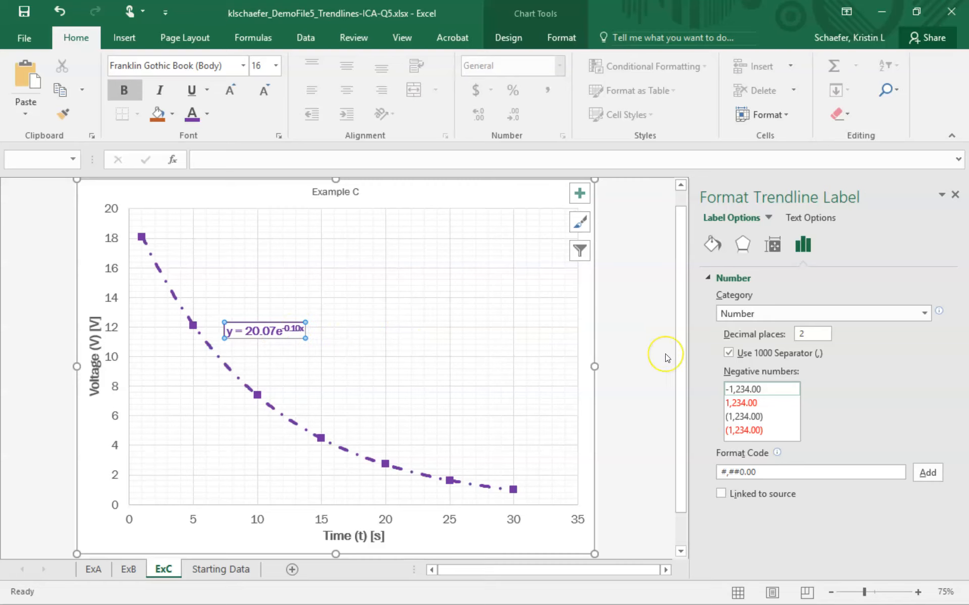
click(810, 332)
click(810, 333)
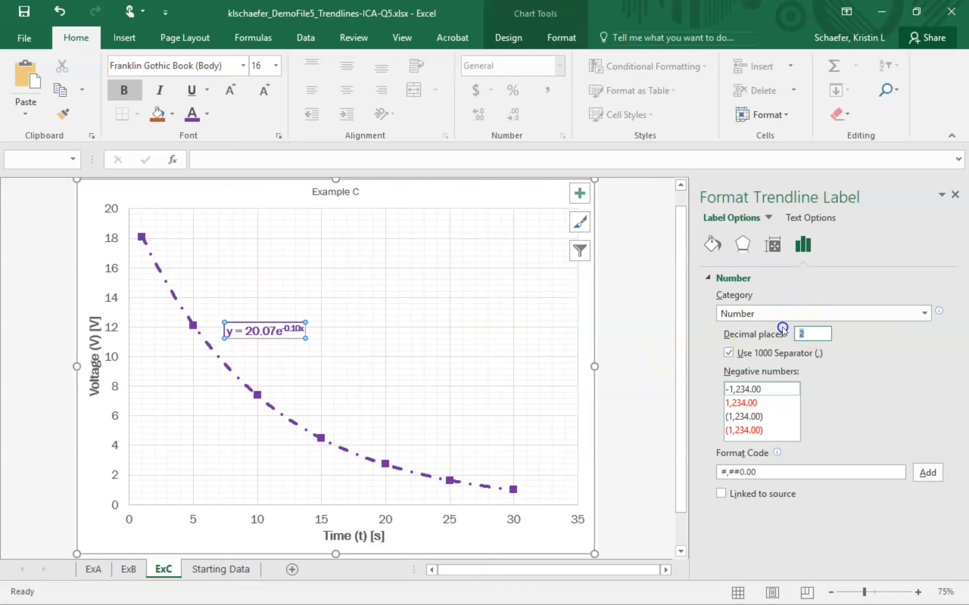
text(1)
key(Return)
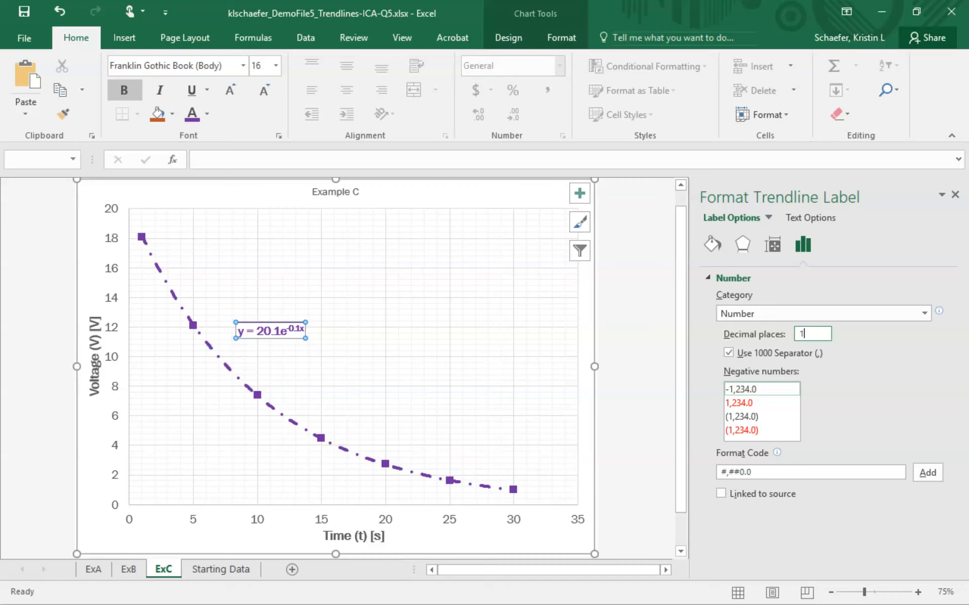
Try the Example C equation label with 3 decimal places, and set it back to 1
key(BackSpace)
text(3)
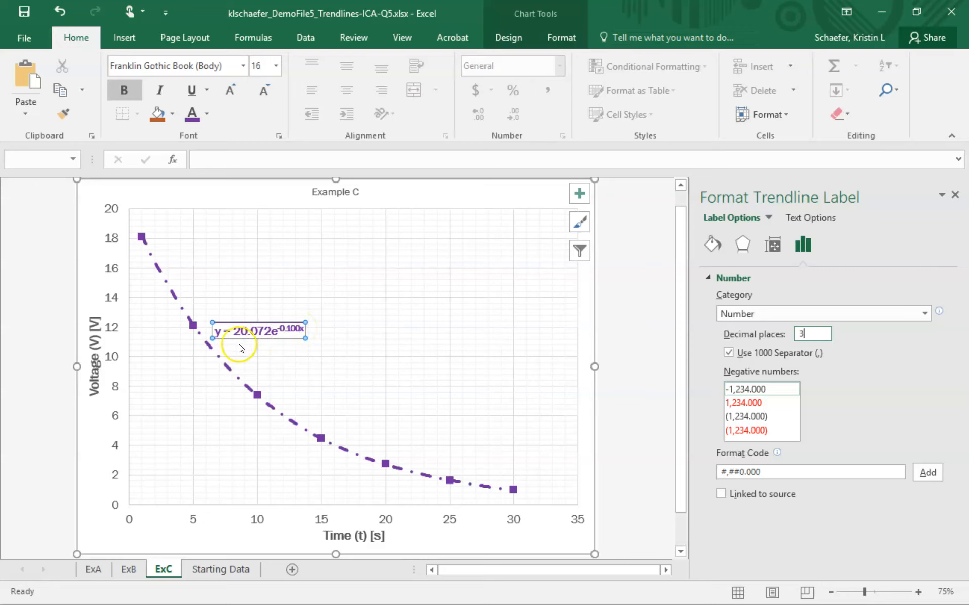
key(BackSpace)
text(1)
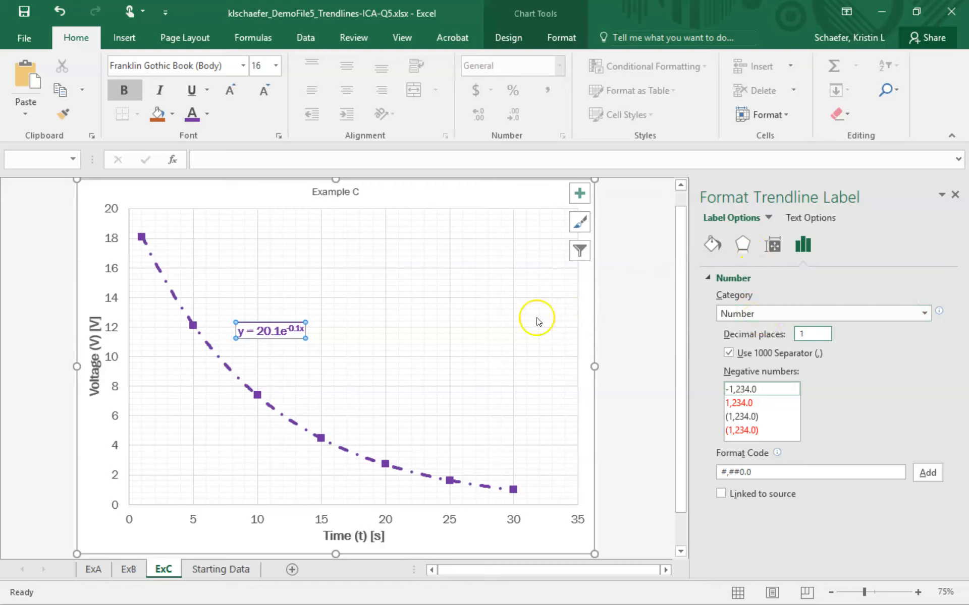
Replace y with V and x with t in the Example C equation label so it reads V = 20.1e^-0.1t
click(244, 331)
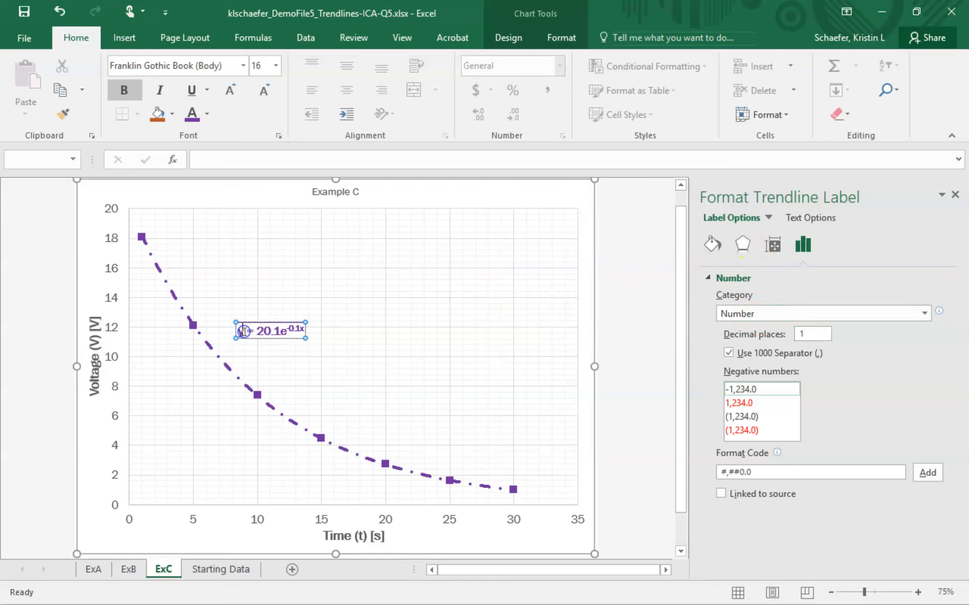
key(BackSpace)
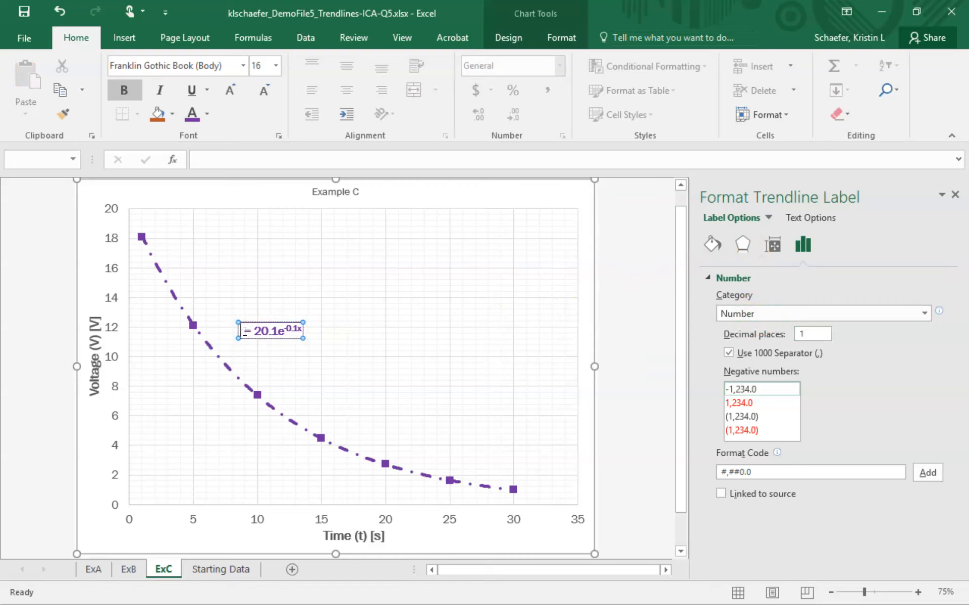
text(V)
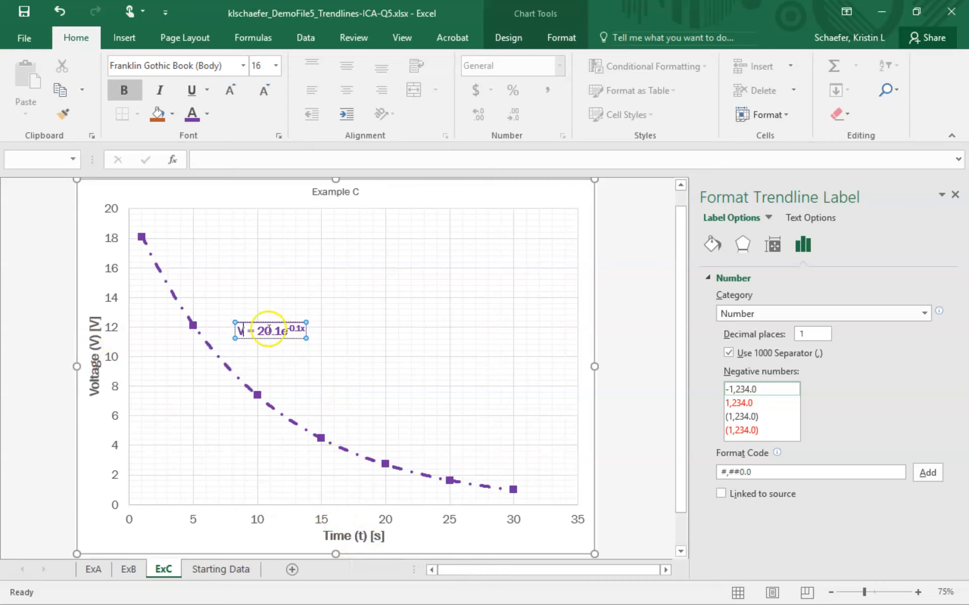
click(244, 324)
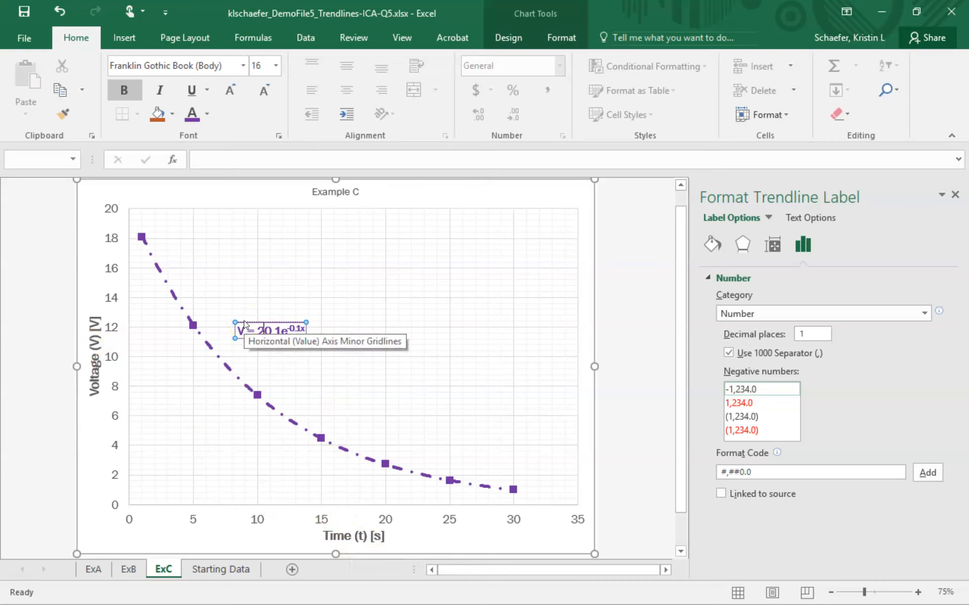
key(Right)
key(Right)
key(Right)
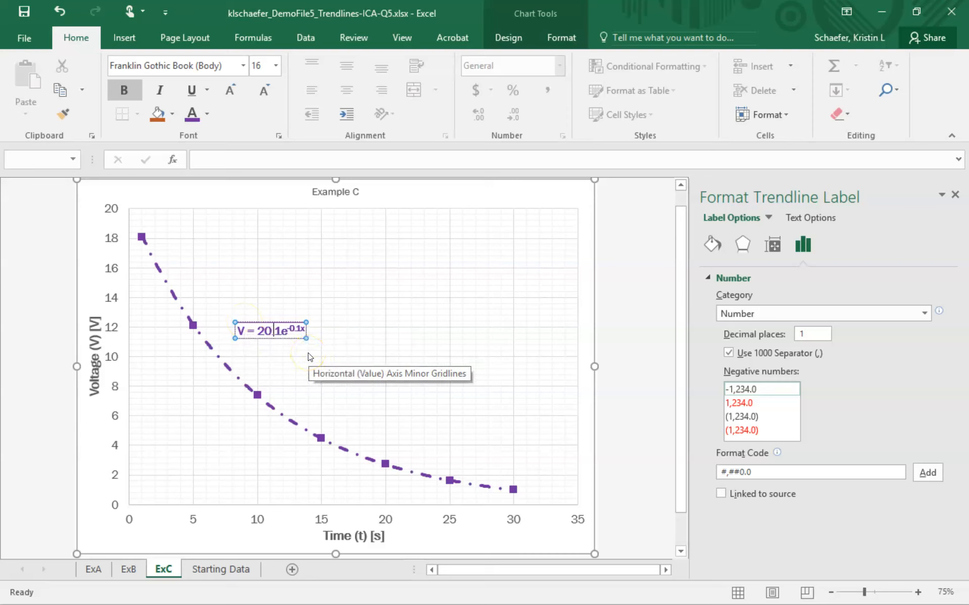
key(shift+Right)
key(Right)
key(Right)
key(Right)
key(Right)
key(Right)
key(shift+Right)
text(t)
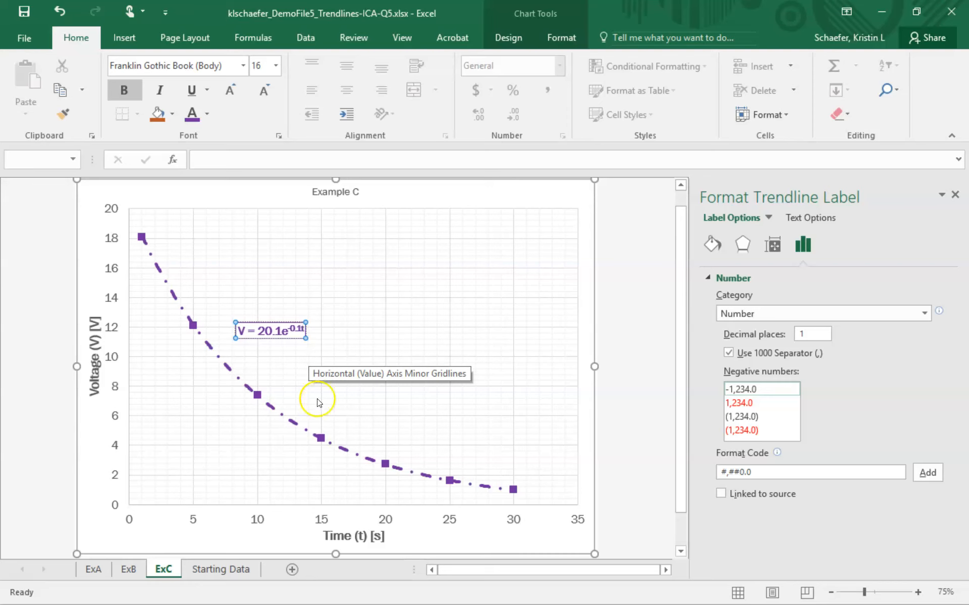
click(226, 568)
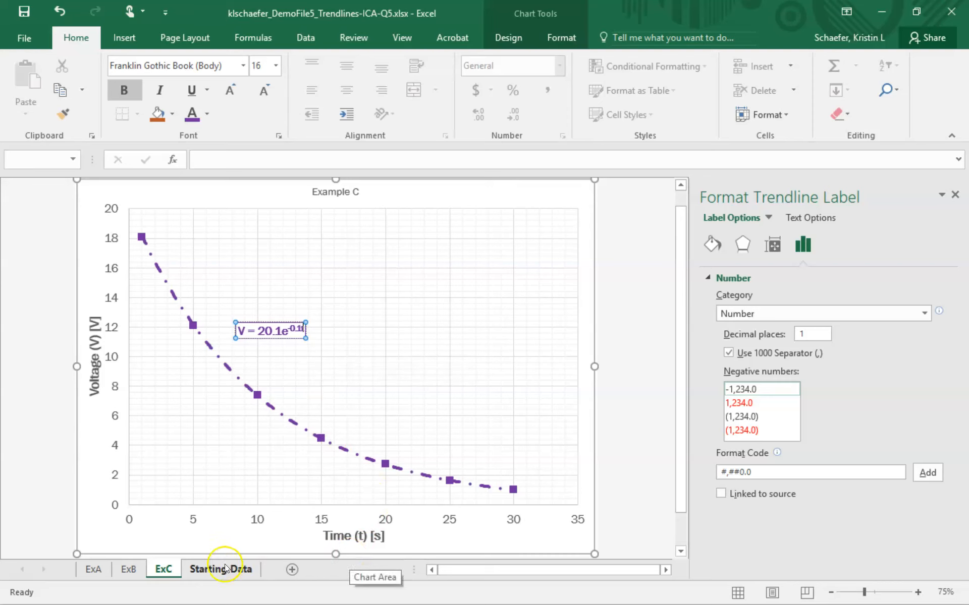
right_click(199, 543)
right_click(108, 544)
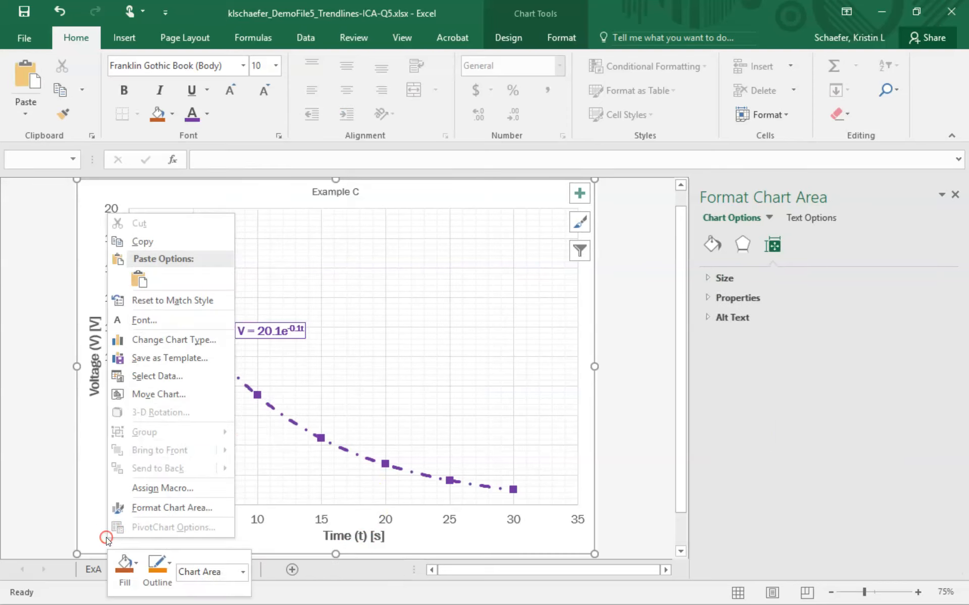
click(45, 352)
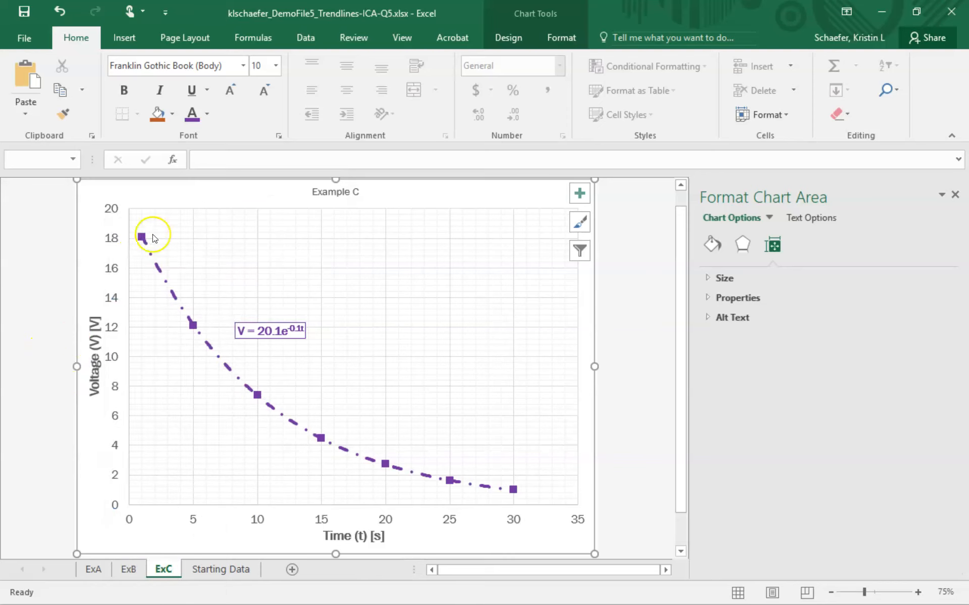